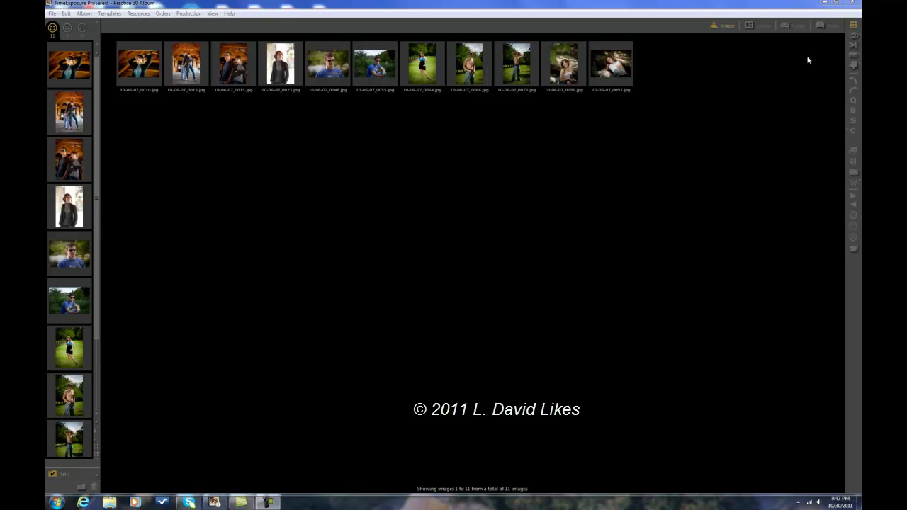
Step: Switch ProSelect from Images to the Books workspace with its cover and strip templates
click(823, 29)
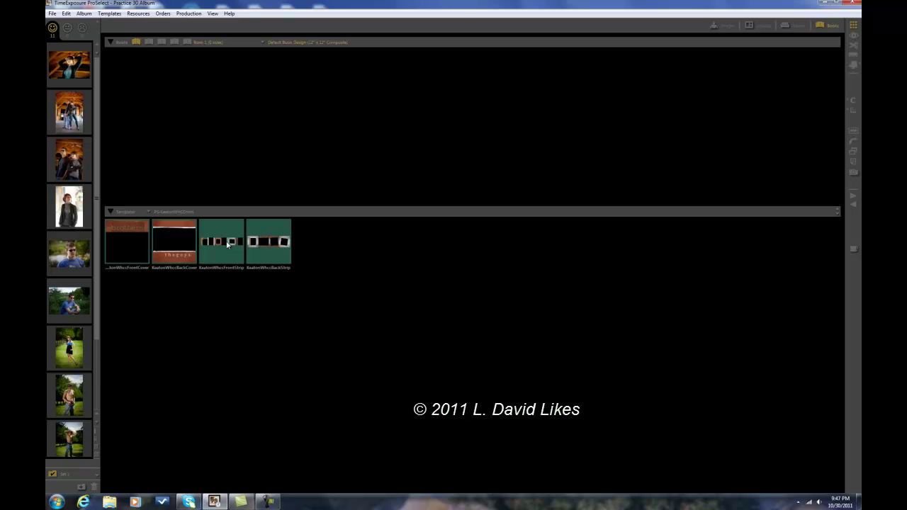
Step: Add the FrontStrip and BackStrip templates as book sides and review the book design list
drag(228, 244, 216, 140)
drag(267, 256, 265, 120)
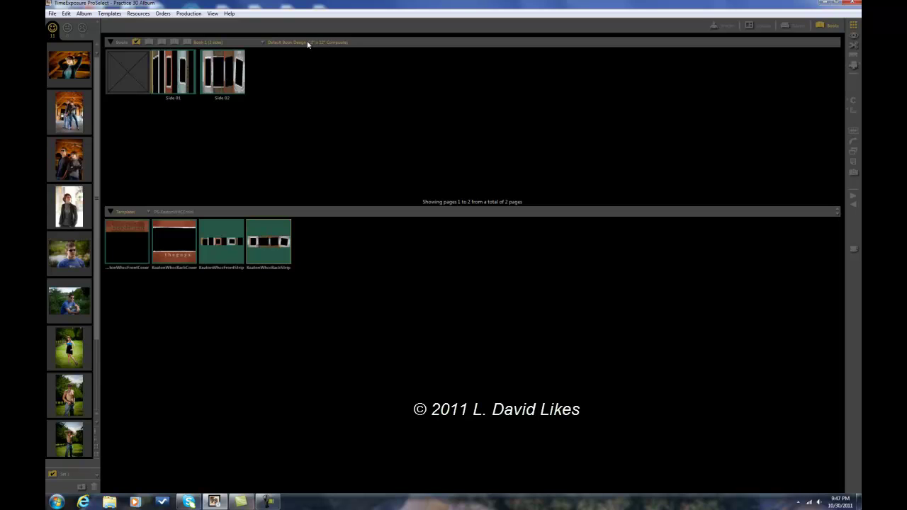
click(265, 44)
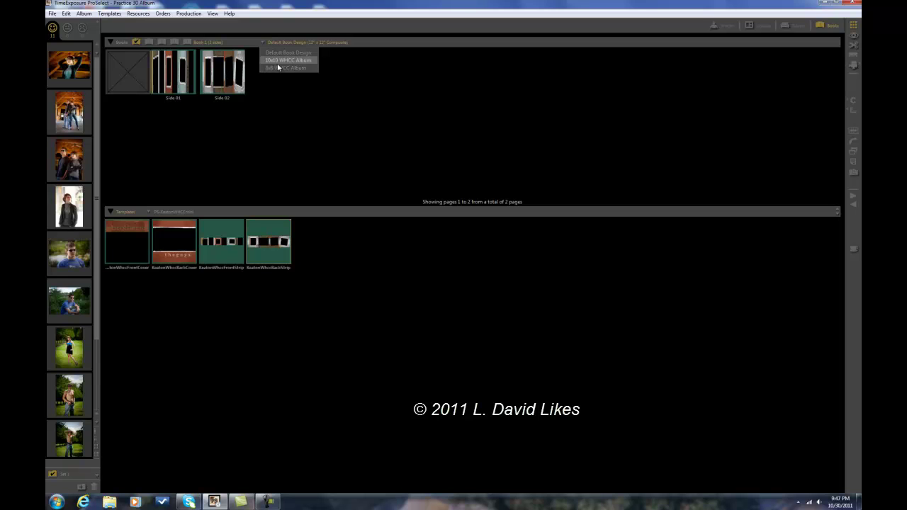
click(267, 247)
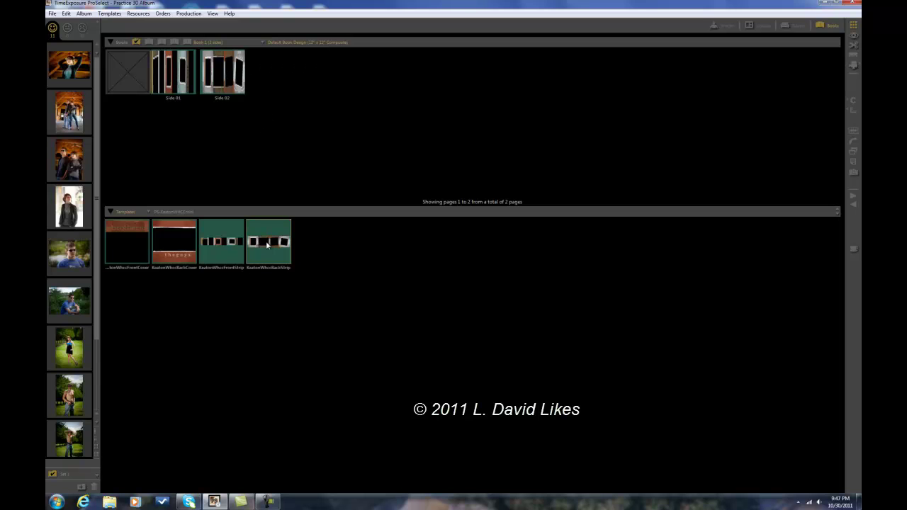
Step: Delete both trial book sides so the album is empty, then go to Layouts
click(170, 81)
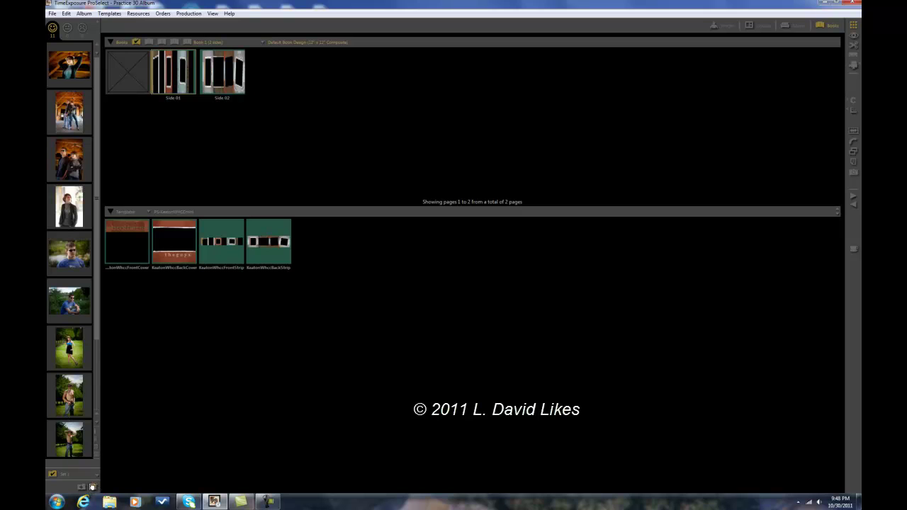
click(94, 487)
key(Return)
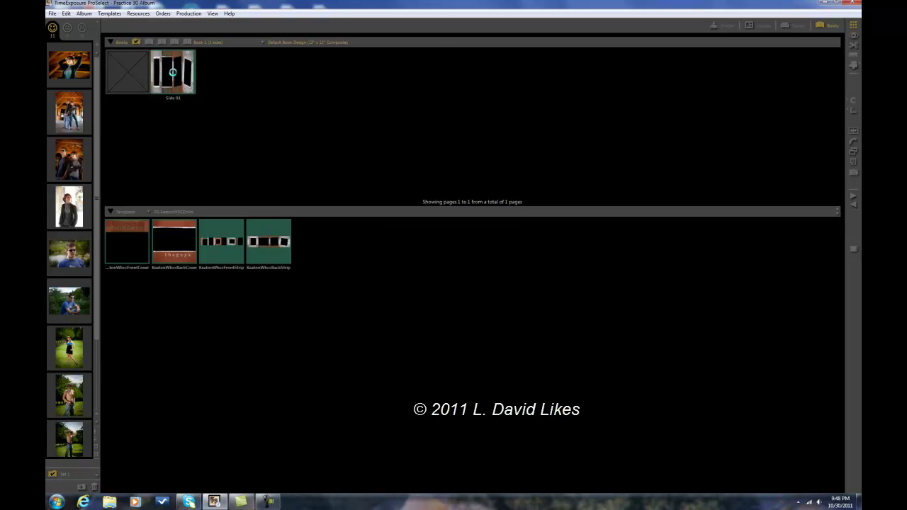
click(94, 488)
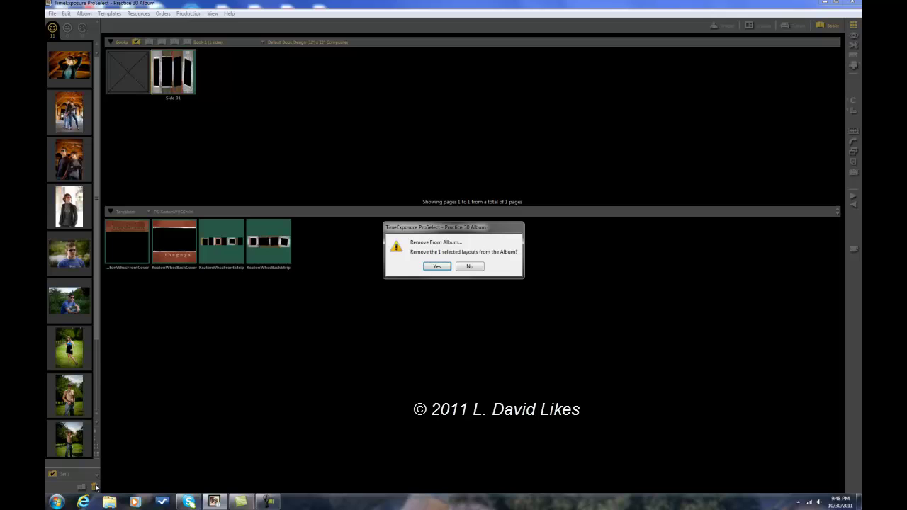
click(436, 268)
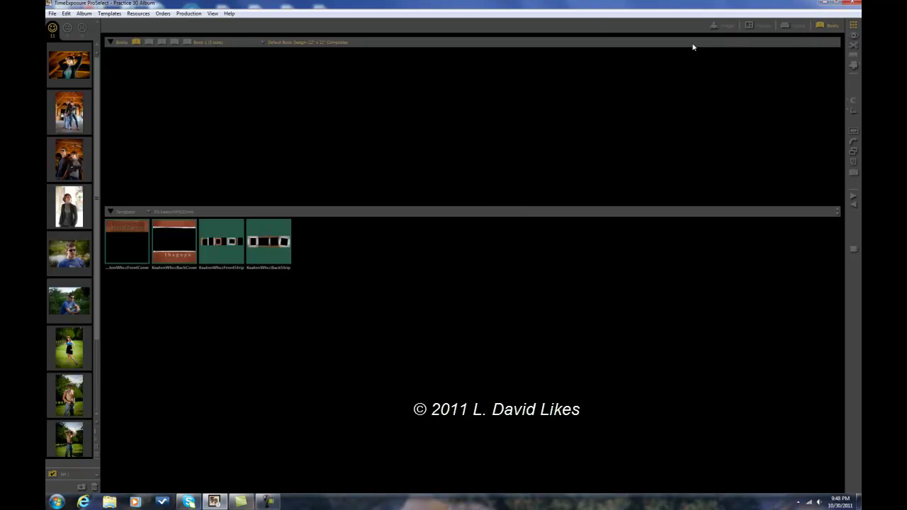
click(764, 26)
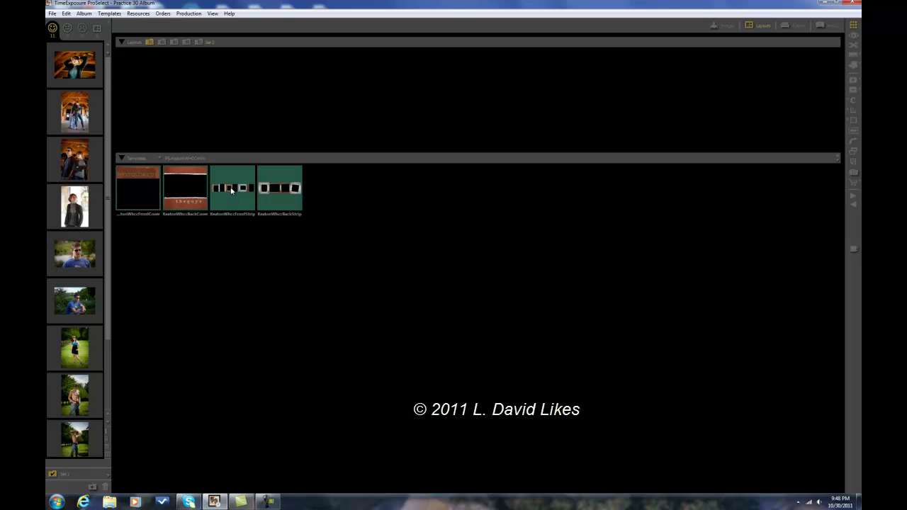
Step: Create layouts from the KeatonWhccFrontStrip and KeatonWhccBackStrip templates
drag(220, 188, 161, 89)
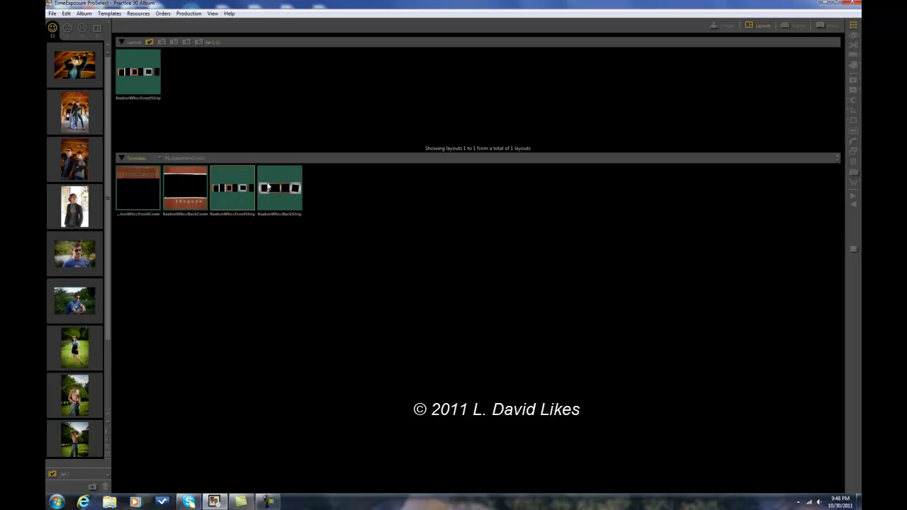
drag(281, 197, 213, 78)
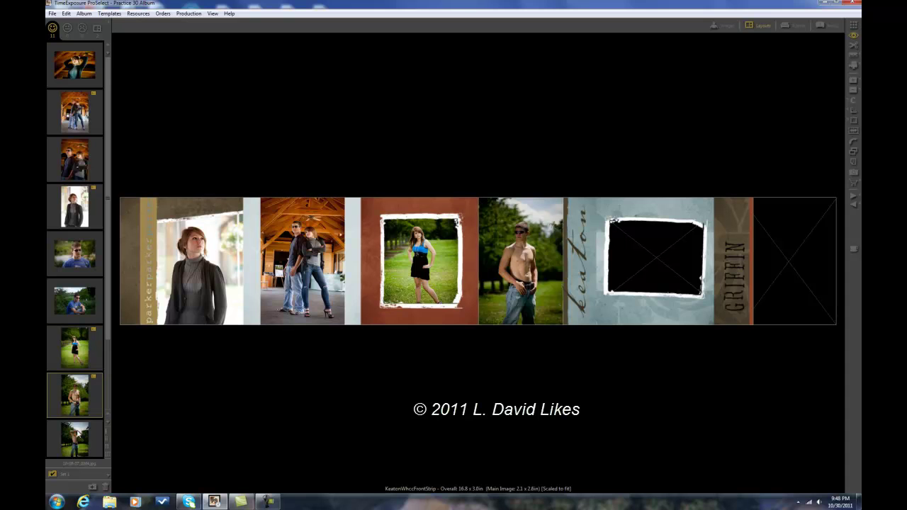
Step: Fill the front strip's last two empty openings, including the shirtless man photo
drag(79, 443, 785, 241)
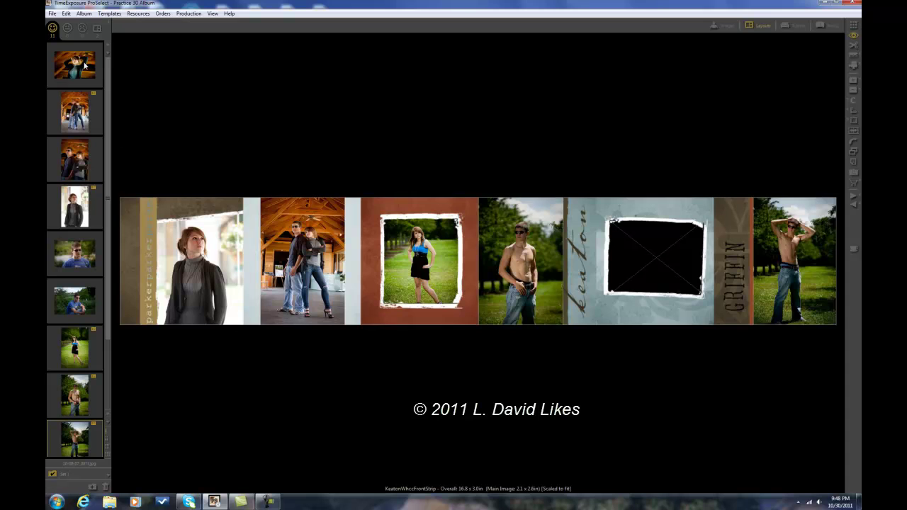
drag(79, 64, 629, 259)
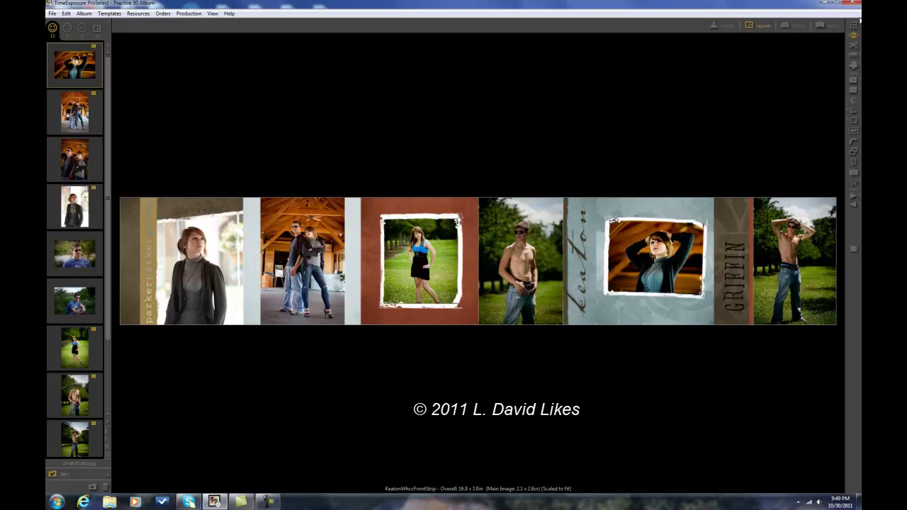
click(855, 26)
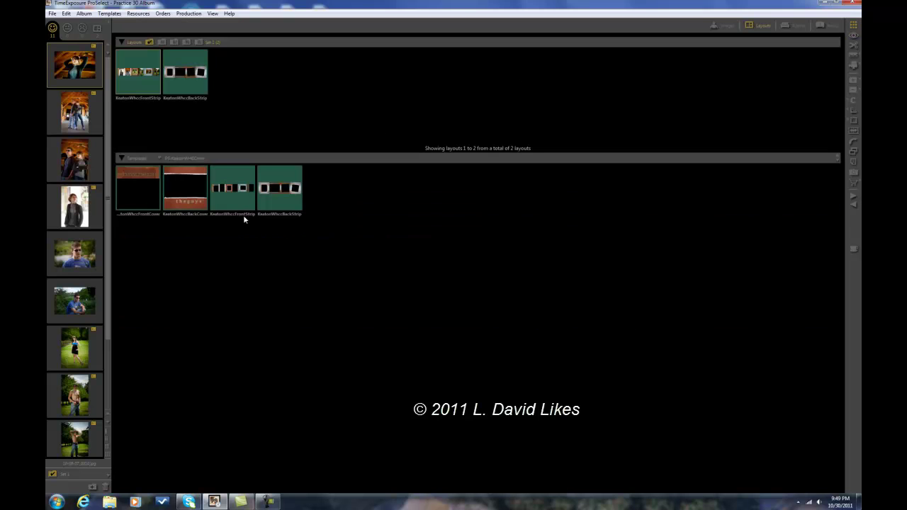
Step: Place the close-up portrait, girl by the rocks and girl lying down into KeatonWhccBackStrip's openings
double_click(287, 190)
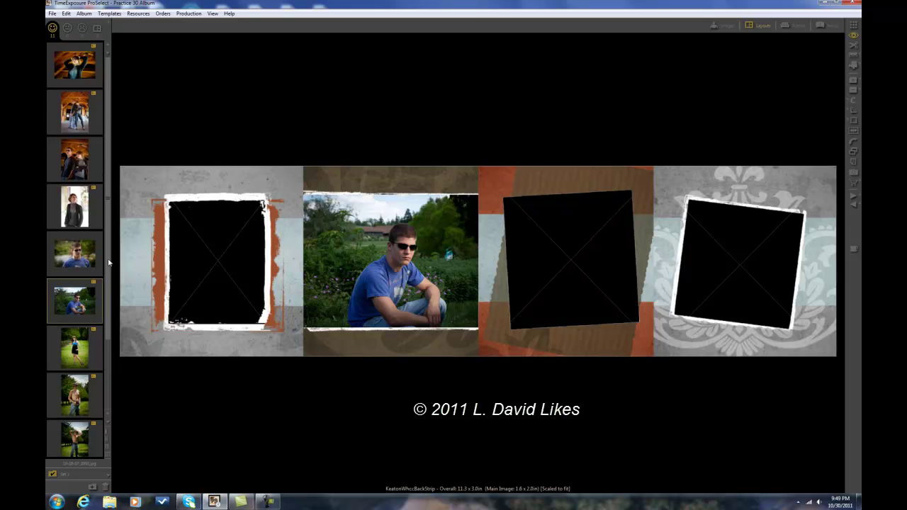
drag(78, 253, 518, 268)
scroll(94, 387, down, 2)
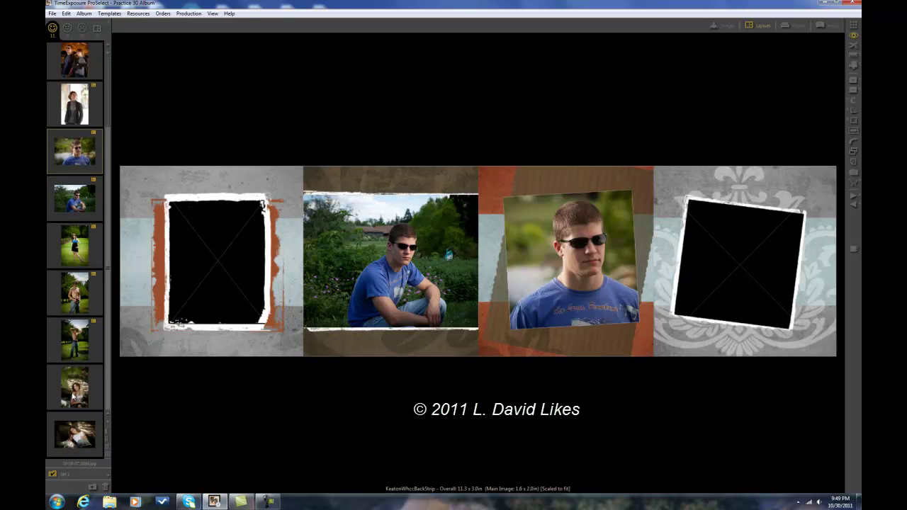
drag(74, 397, 715, 292)
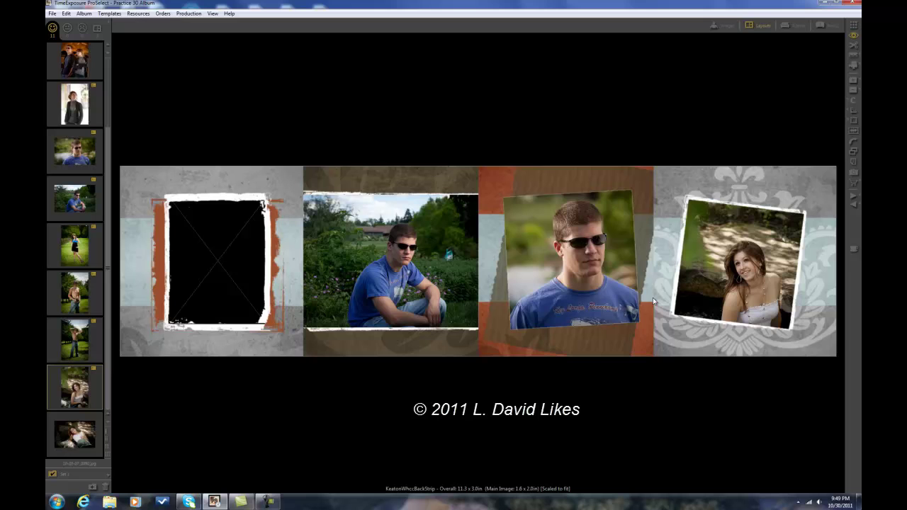
scroll(732, 294, up, 3)
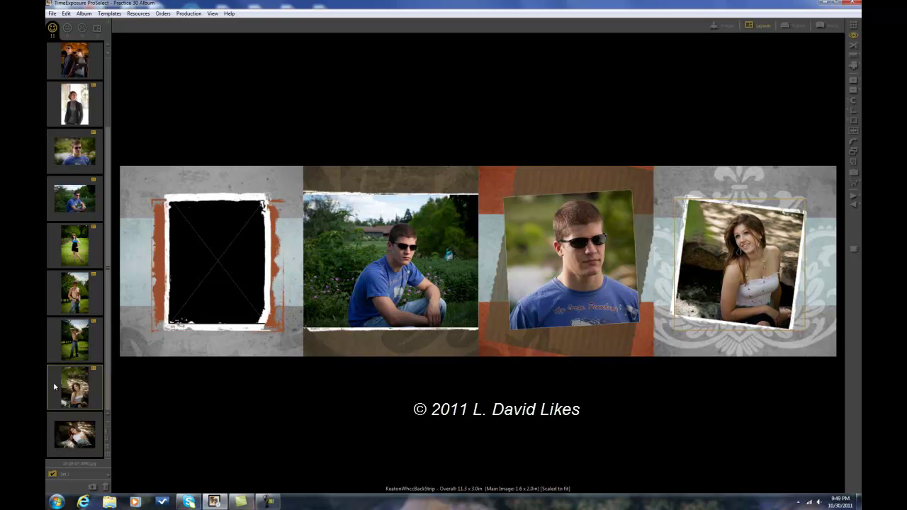
drag(71, 437, 200, 269)
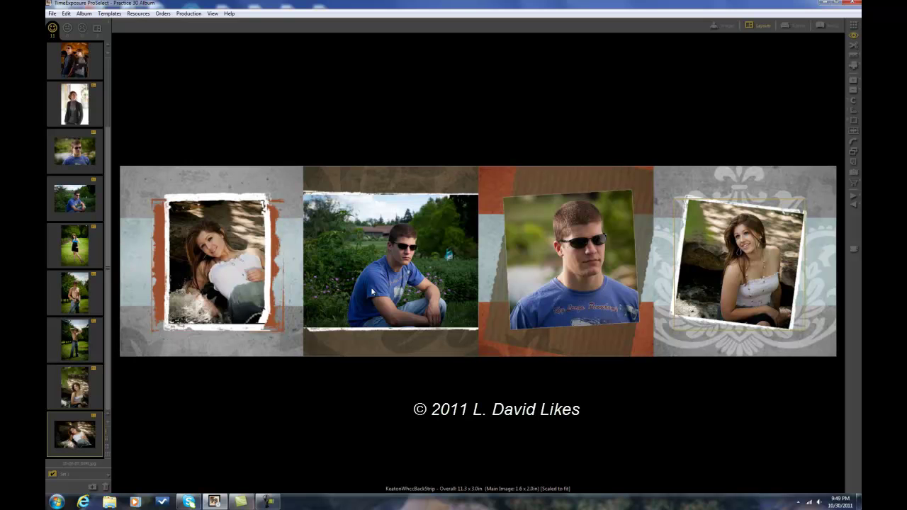
Step: Delete the unfilled duplicate back strip layout from the layouts overview
click(854, 26)
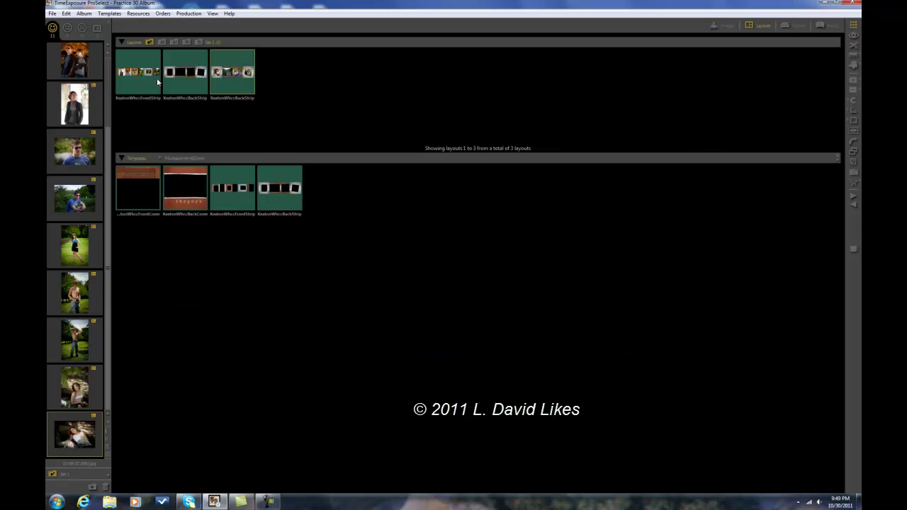
click(178, 73)
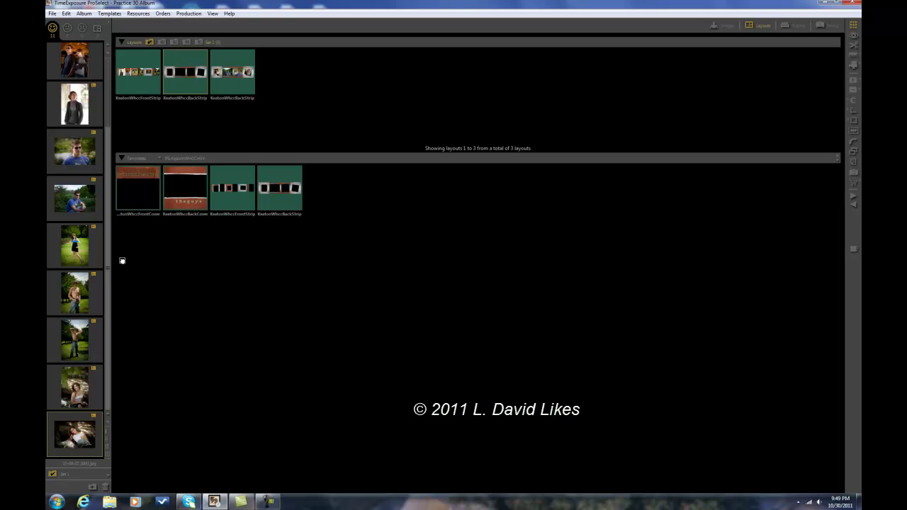
click(105, 488)
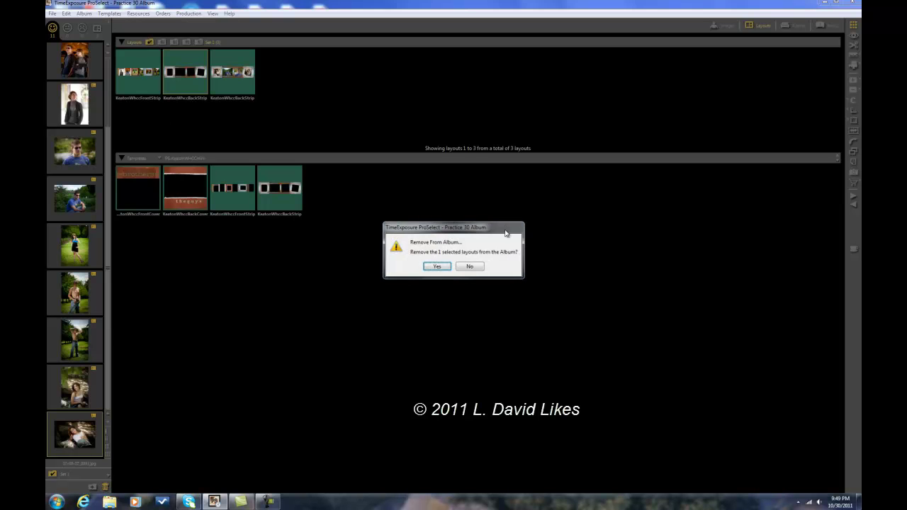
click(434, 266)
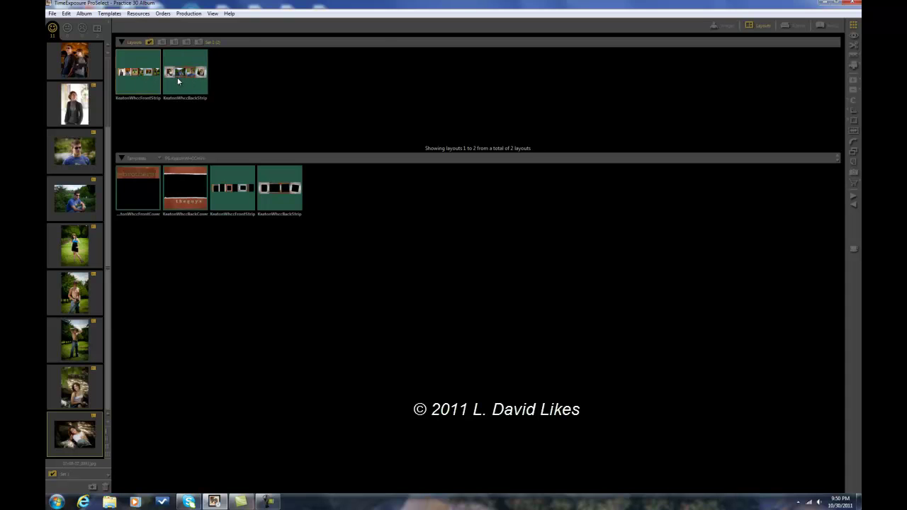
Step: Order KeatonWhccFrontStrip as a 7.0 x 1.3 in custom product priced at $0.00
double_click(140, 78)
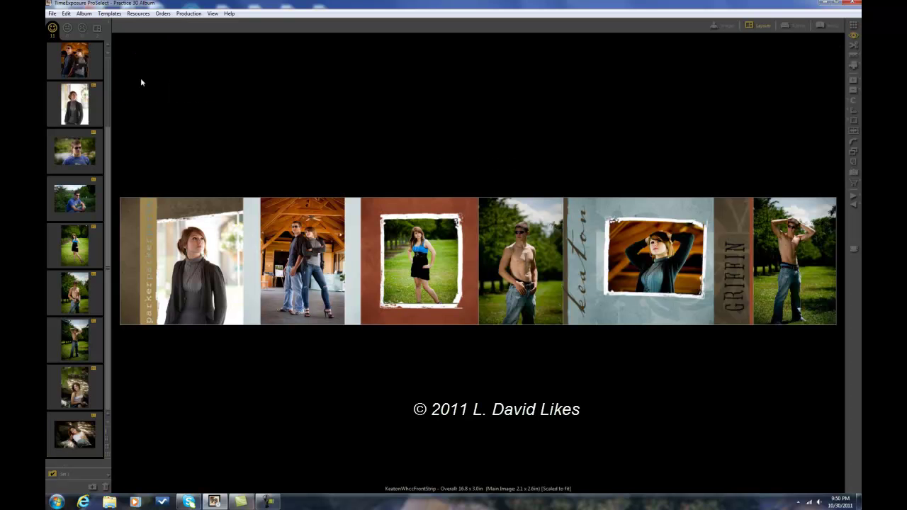
click(854, 185)
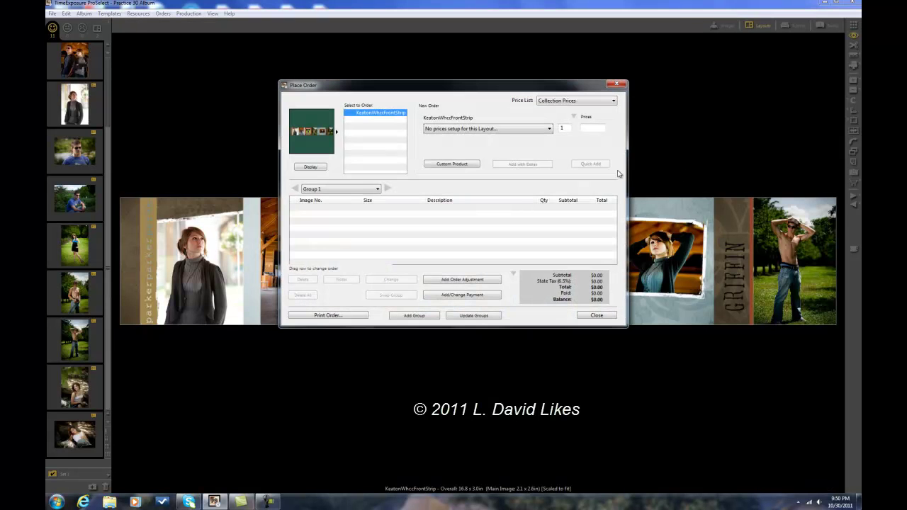
click(471, 165)
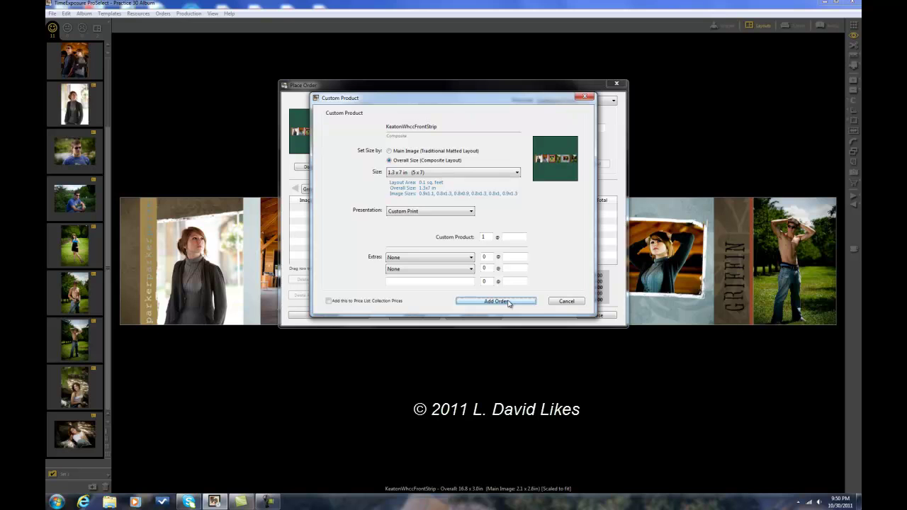
click(501, 302)
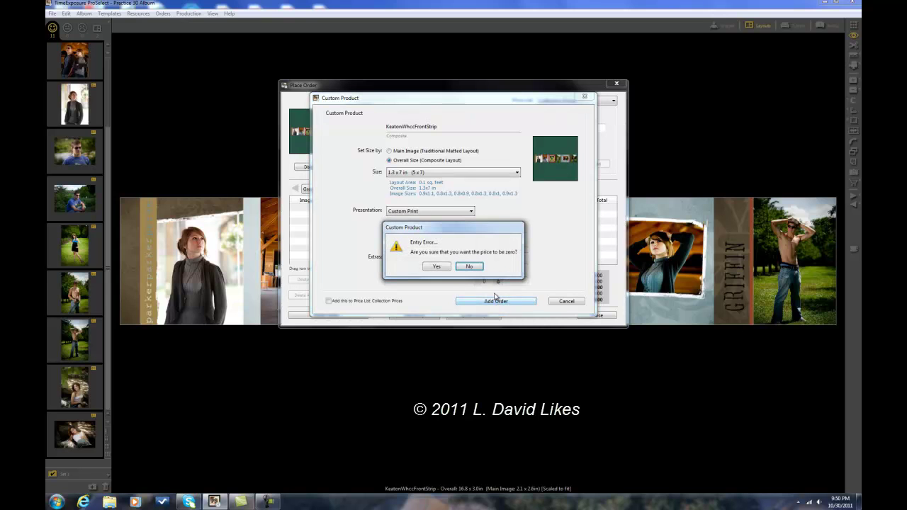
click(437, 268)
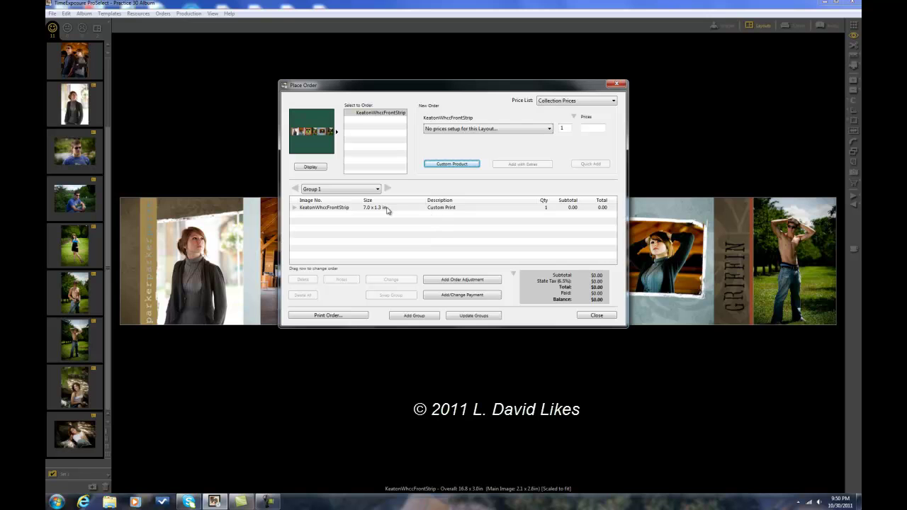
click(596, 317)
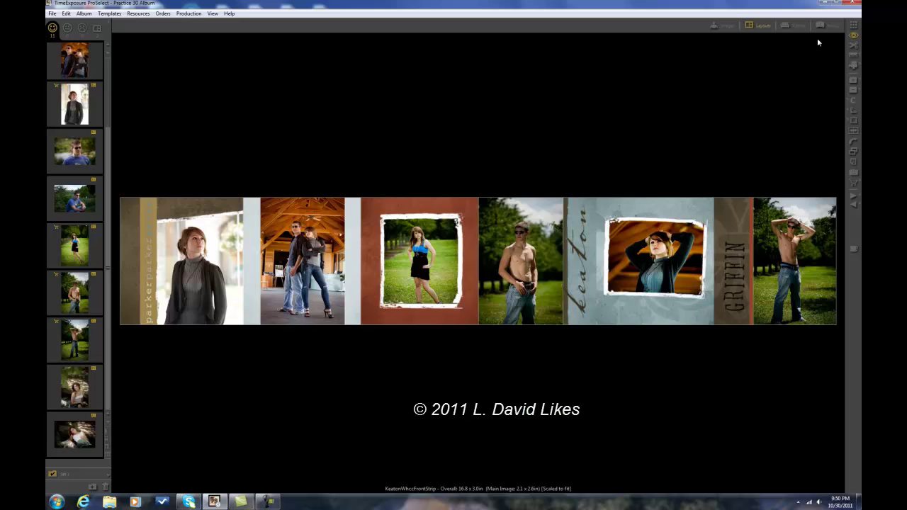
Step: Order KeatonWhccBackStrip as a 7.0 x 1.9 in custom product priced at $0.00
click(838, 25)
double_click(188, 71)
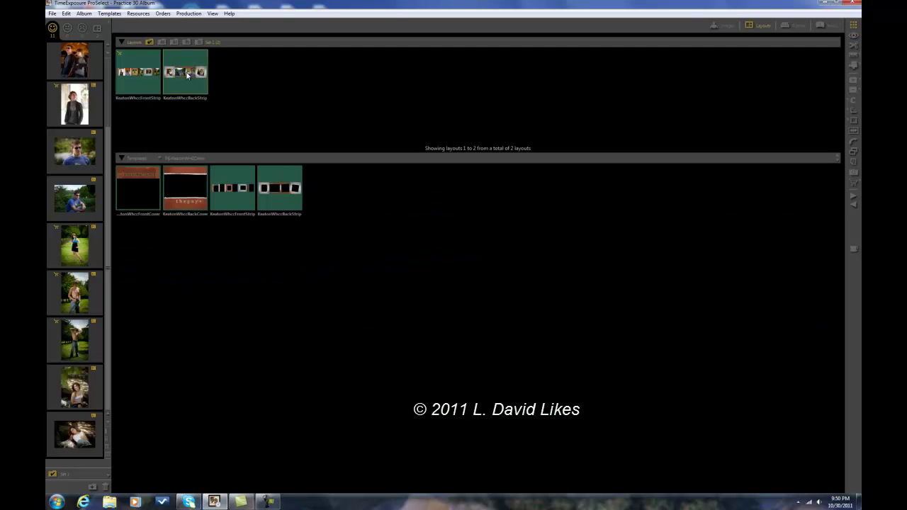
click(854, 183)
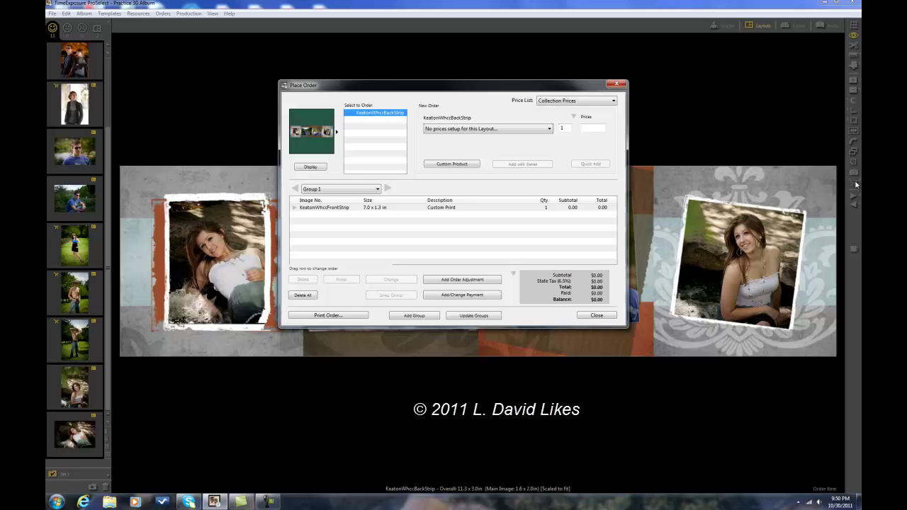
click(472, 164)
click(499, 304)
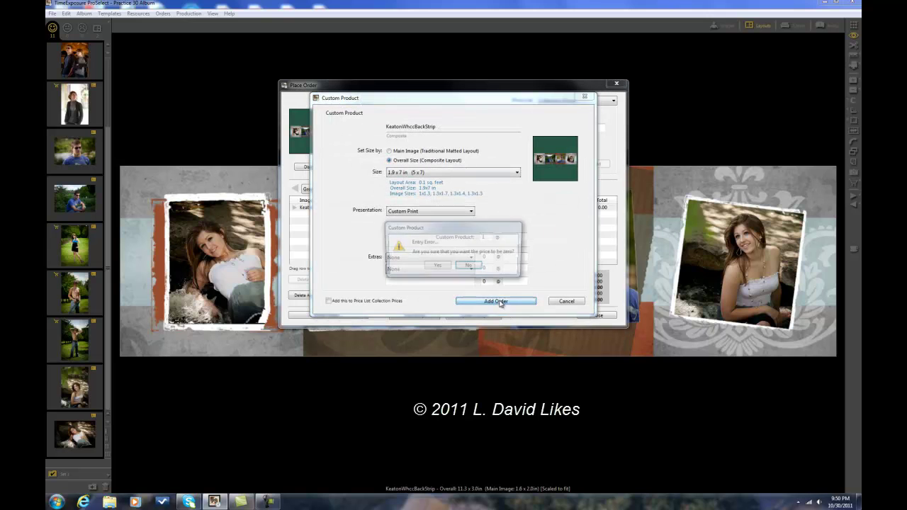
click(438, 267)
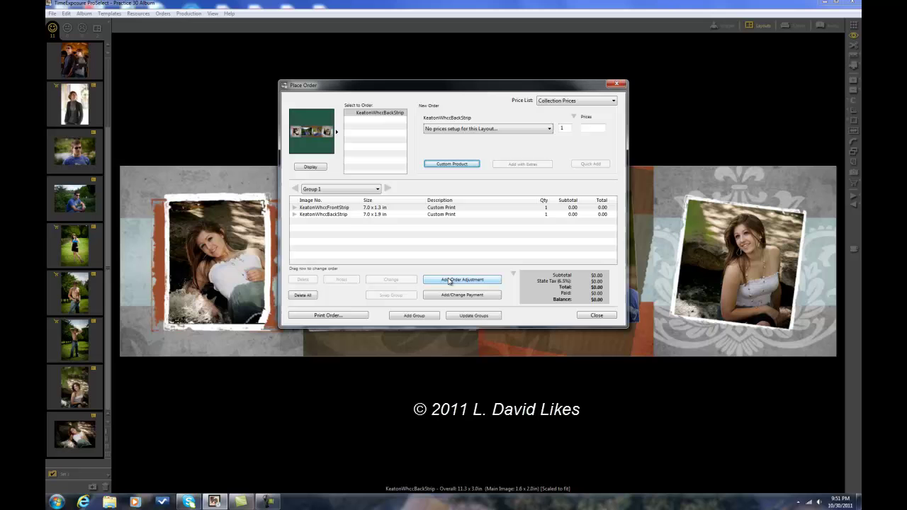
Step: Add a 3x3 WHCC Mini Book (Three Books) adjustment, bringing the order to $168.27, and close it
click(463, 281)
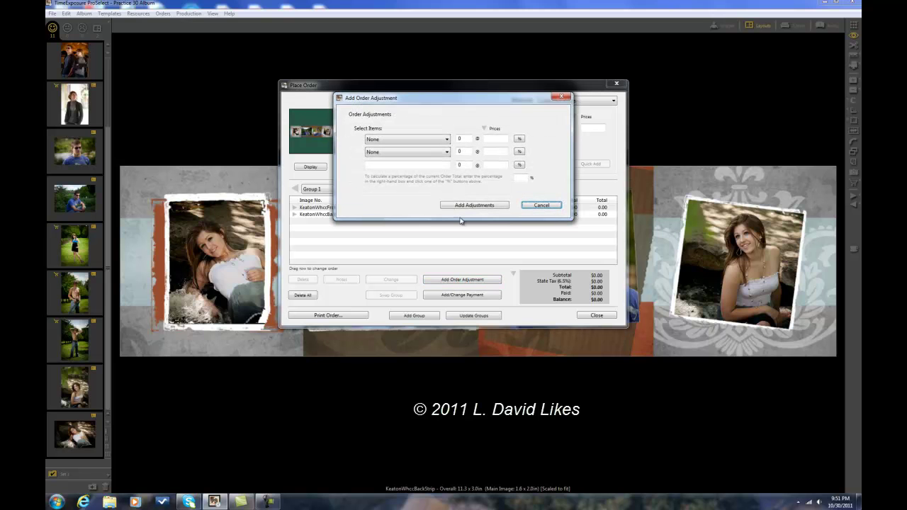
click(434, 153)
click(428, 141)
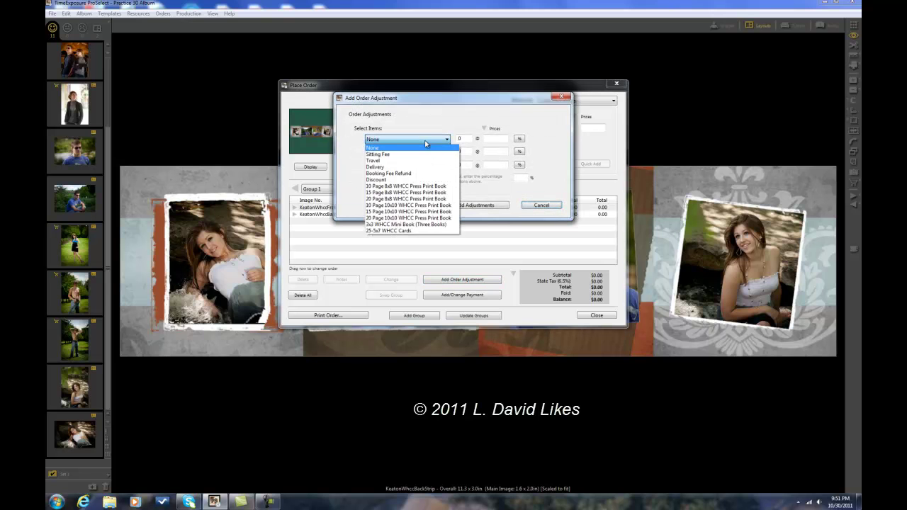
click(428, 225)
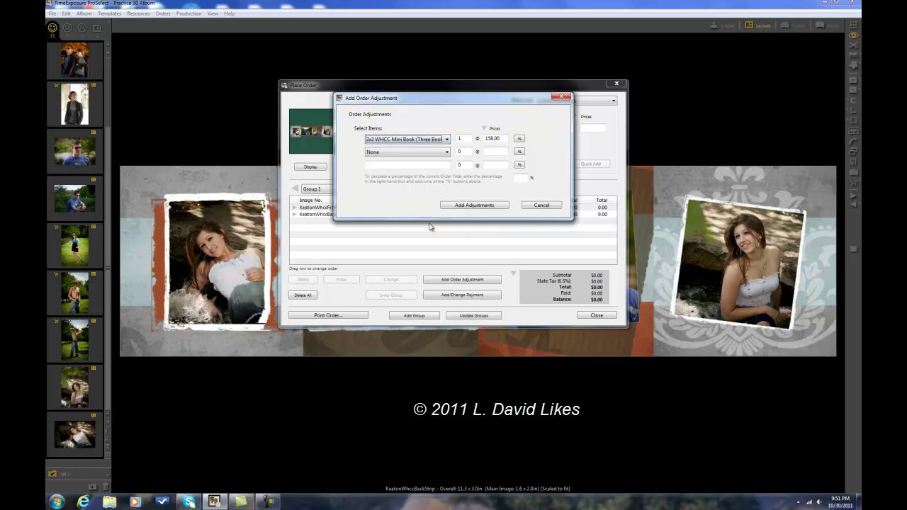
click(475, 205)
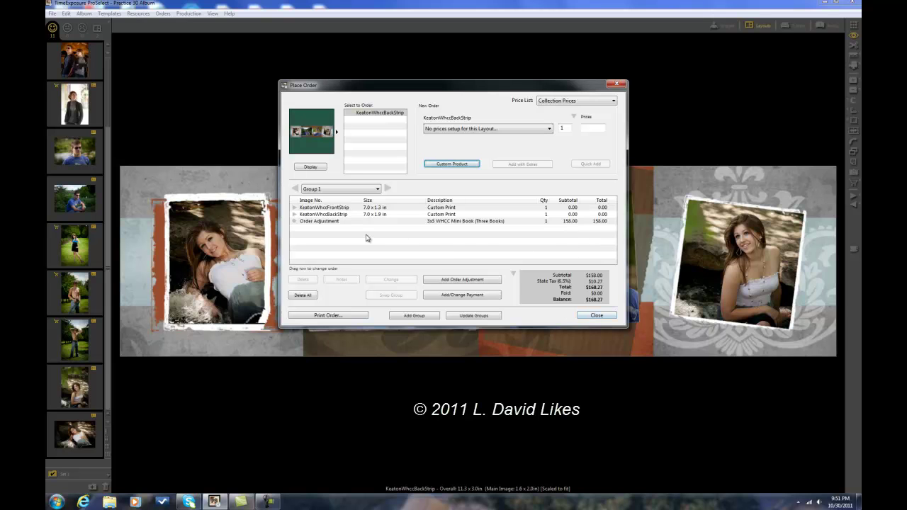
click(594, 319)
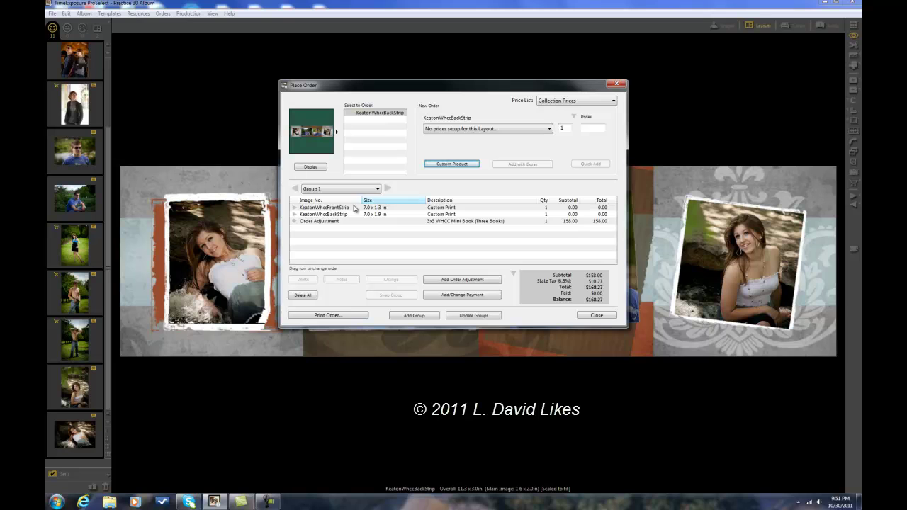
click(596, 316)
click(188, 14)
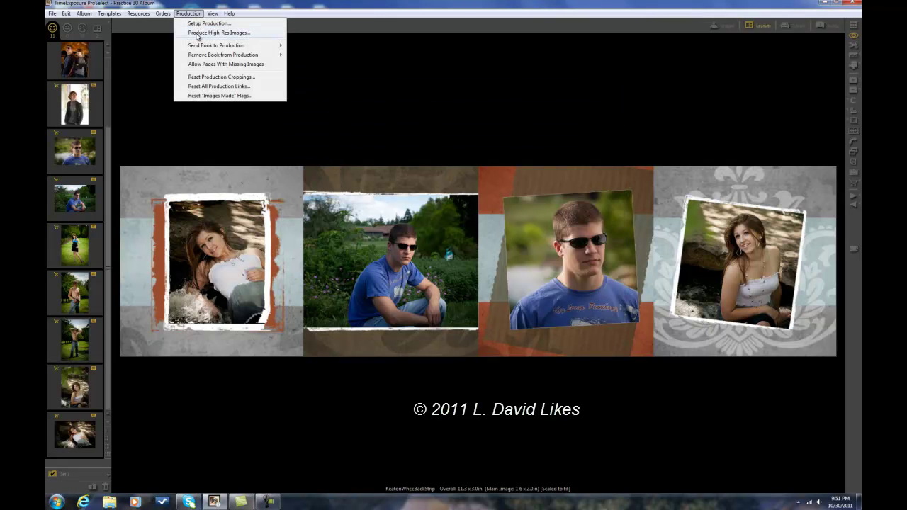
Step: Render high-res composites of both strip layouts into the Import_to_Roes output folder
click(197, 33)
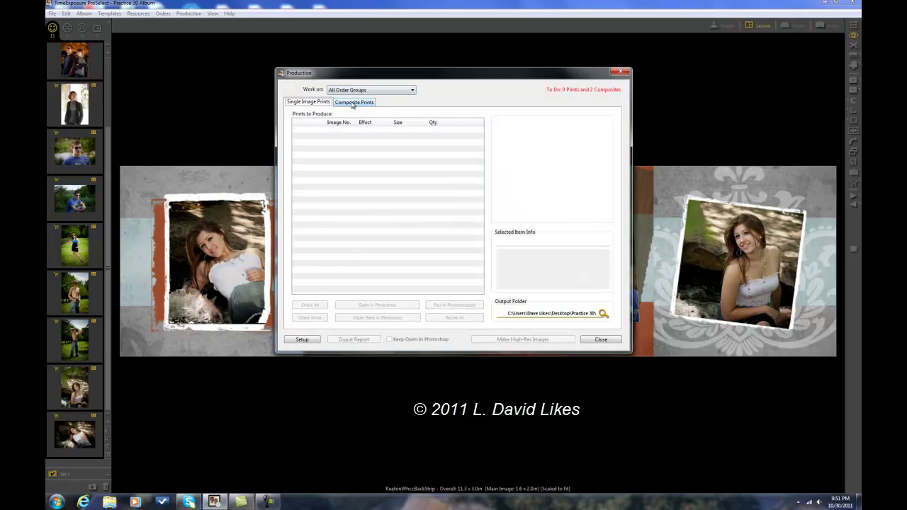
click(355, 104)
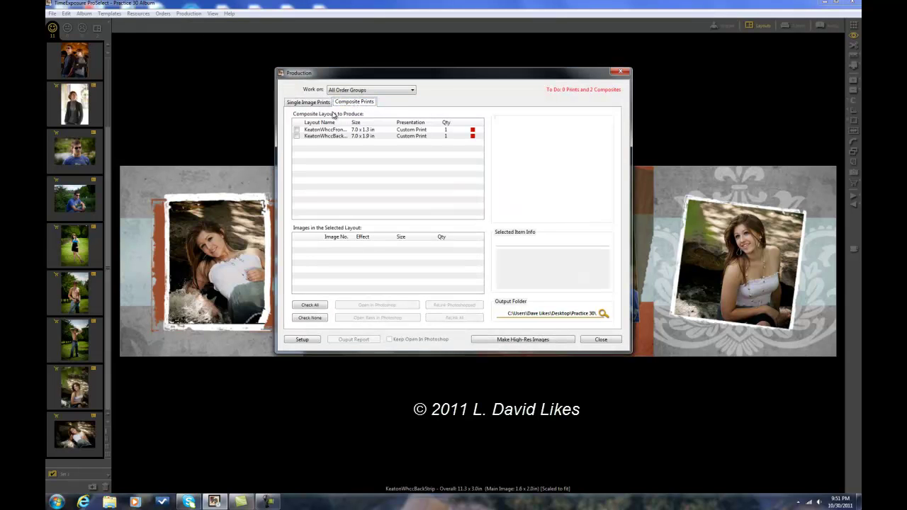
click(296, 130)
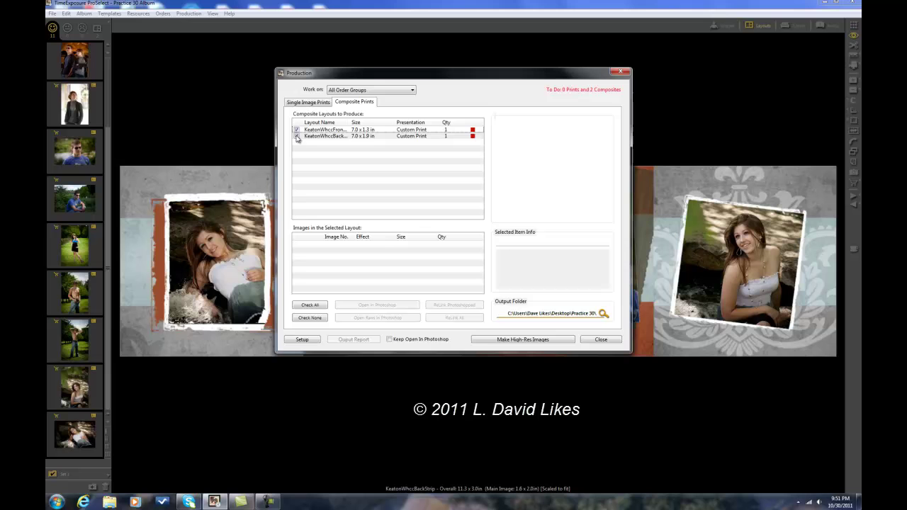
click(296, 136)
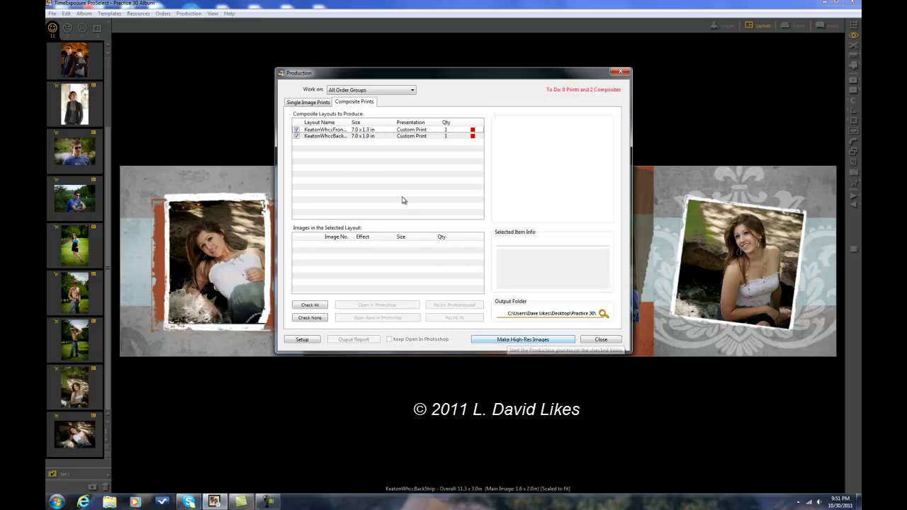
click(603, 313)
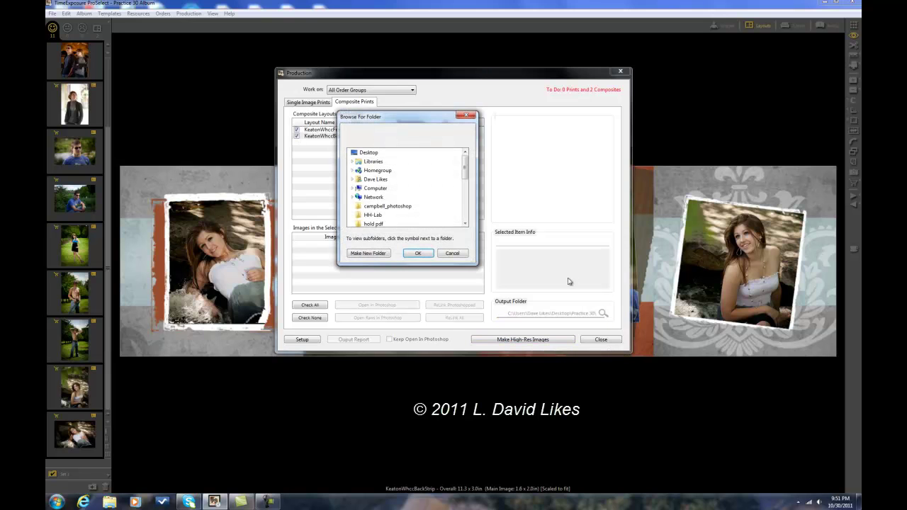
drag(465, 165, 466, 185)
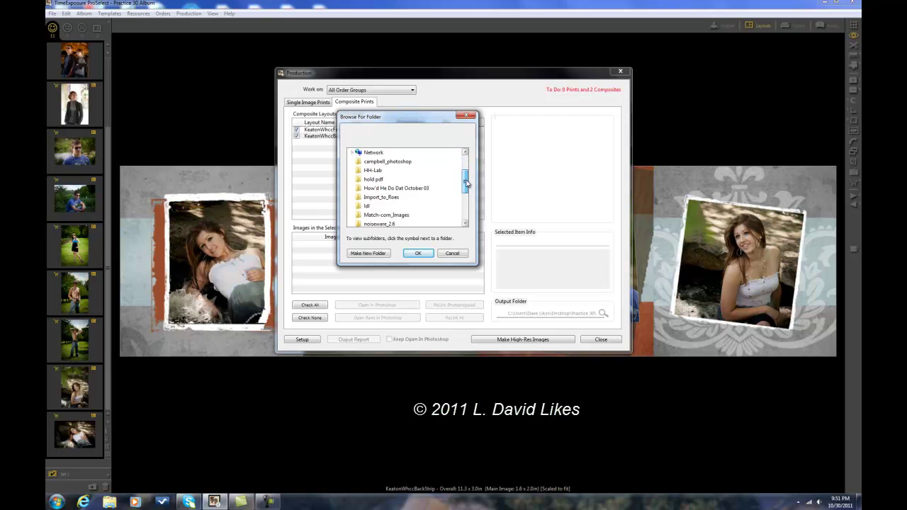
click(386, 197)
click(415, 254)
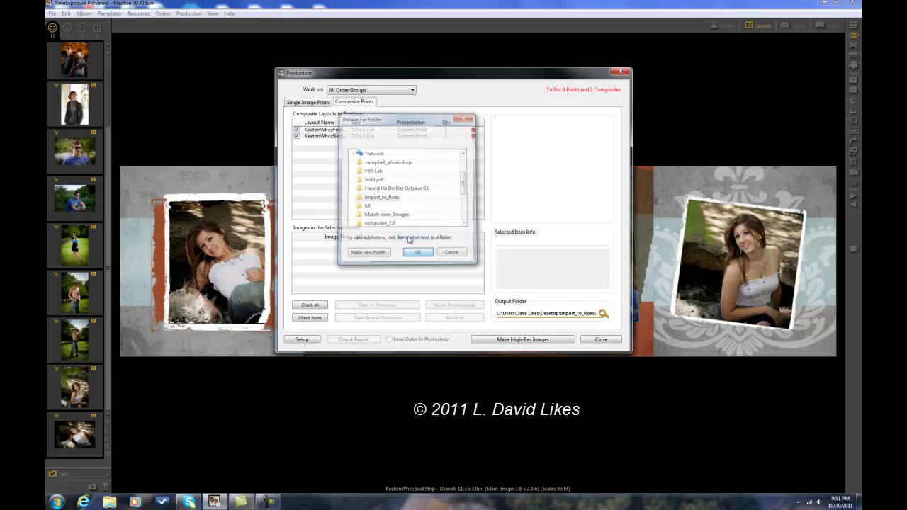
click(512, 343)
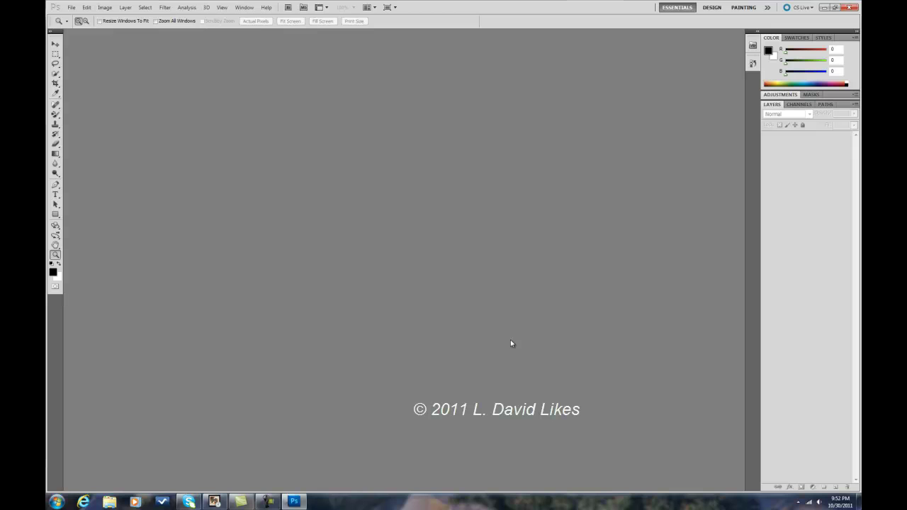
Step: Close Photoshop and the production window, then minimize ProSelect to reach the desktop
click(850, 7)
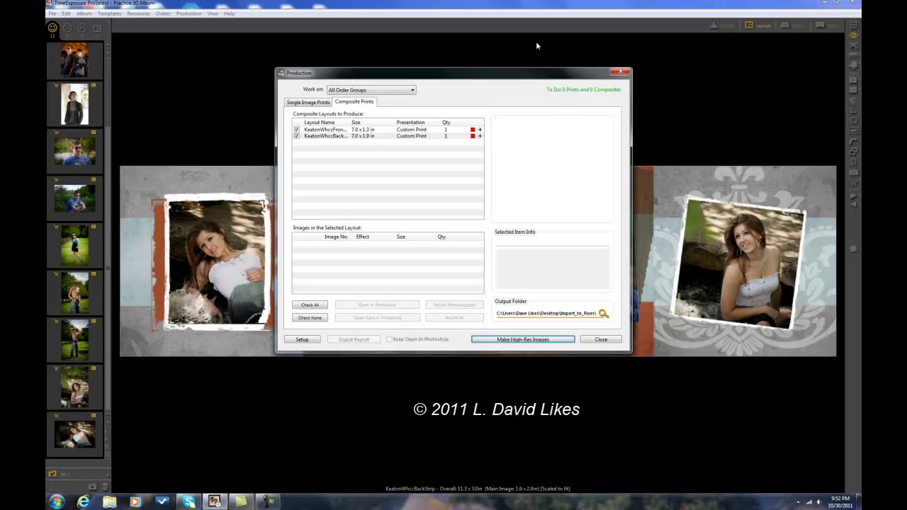
click(602, 340)
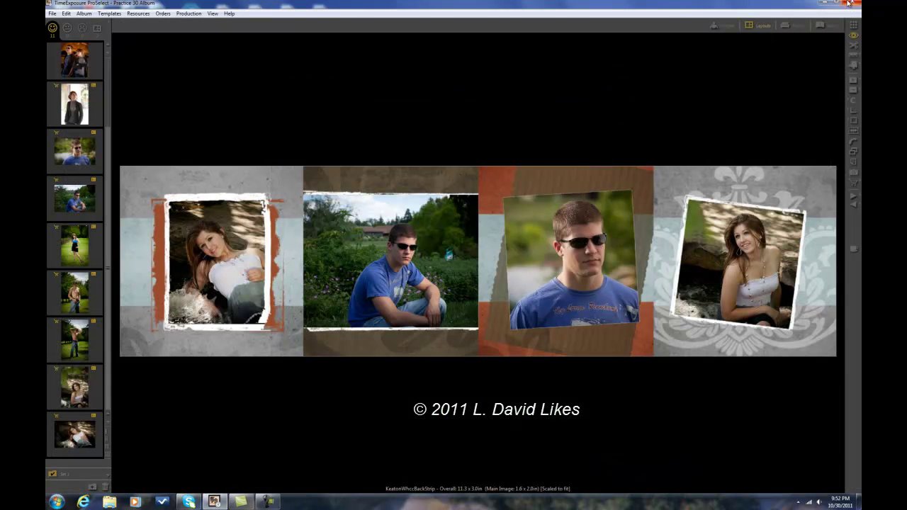
click(827, 3)
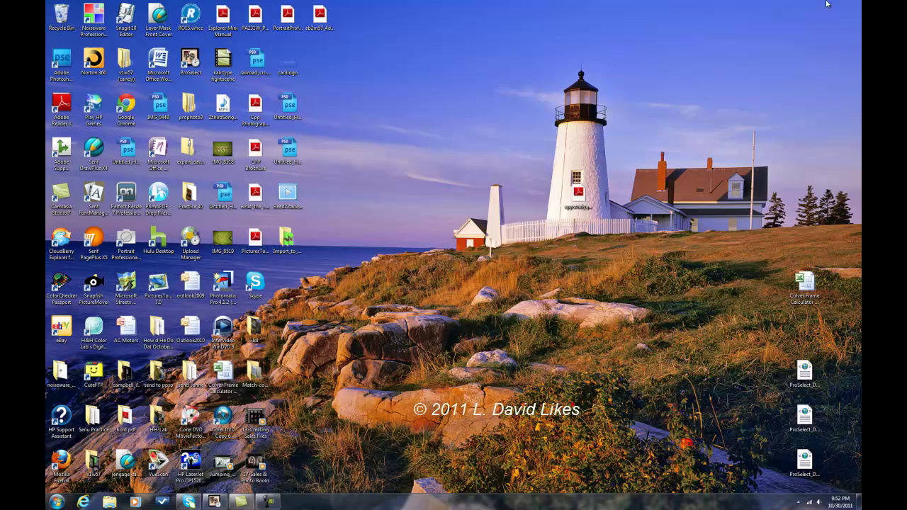
Step: Confirm the front and back strip JPGs in Import_to_Roes, then launch WHCC ROES
double_click(288, 241)
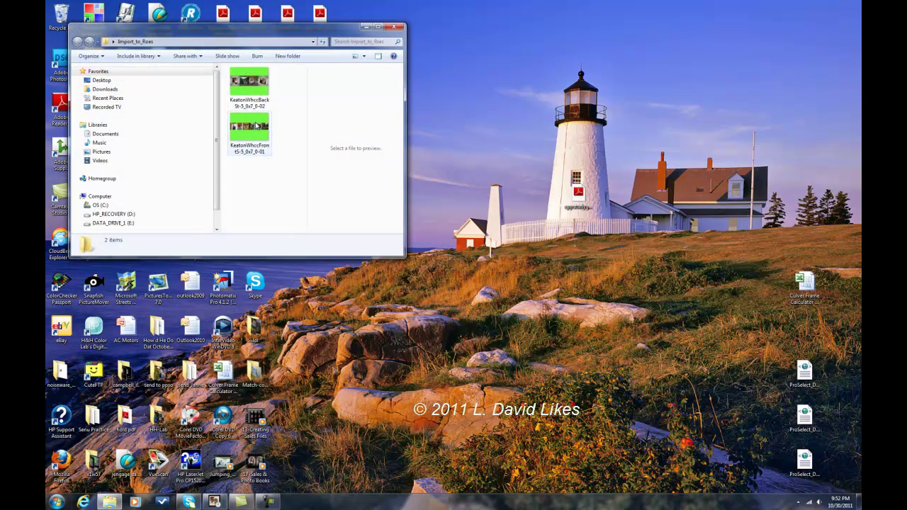
click(250, 126)
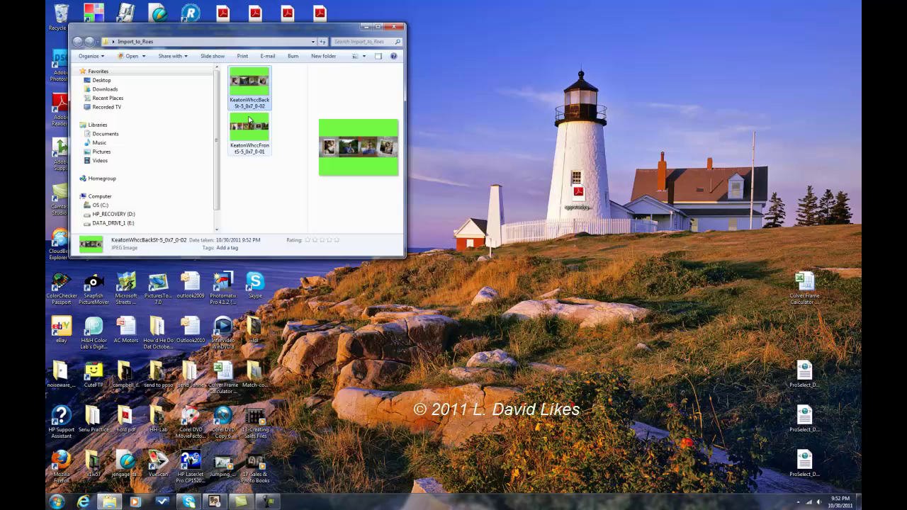
click(247, 90)
click(398, 26)
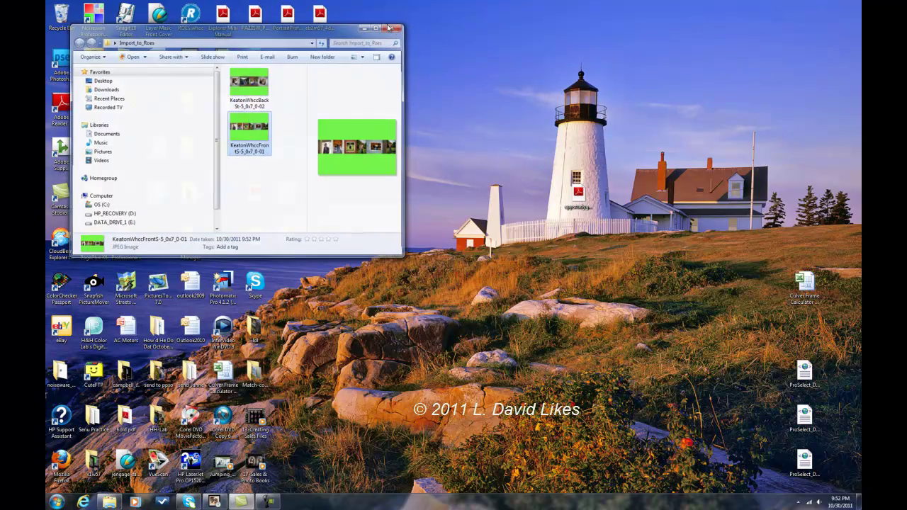
double_click(190, 16)
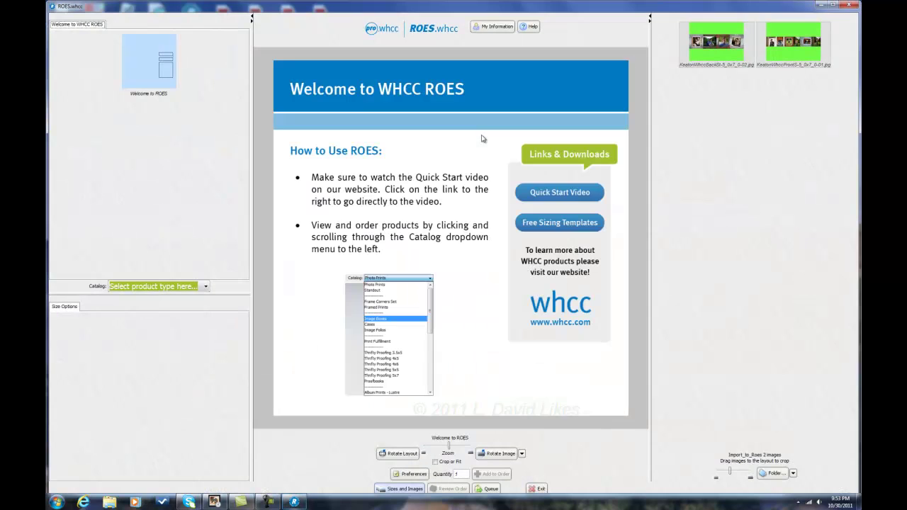
Step: Pick the Press Printed Books - Mini Books catalog and load the Square Accordion Mini Book
click(206, 286)
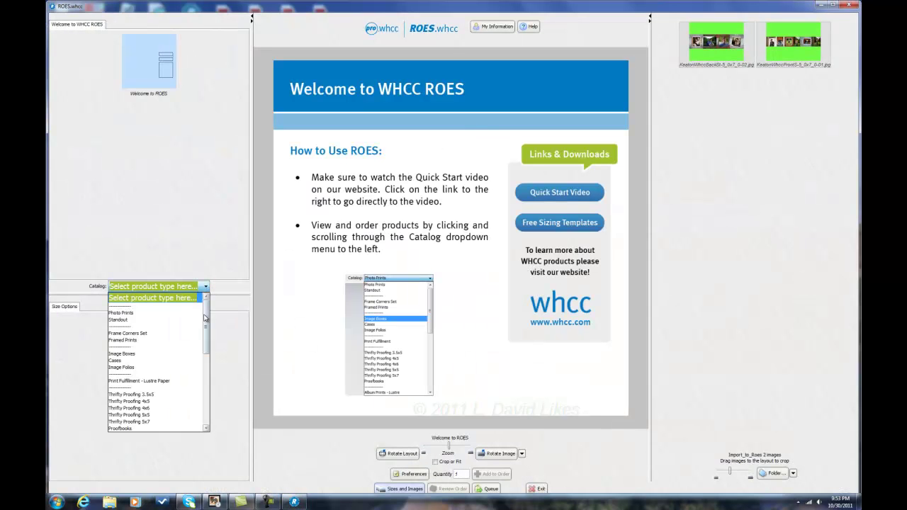
drag(206, 312, 214, 408)
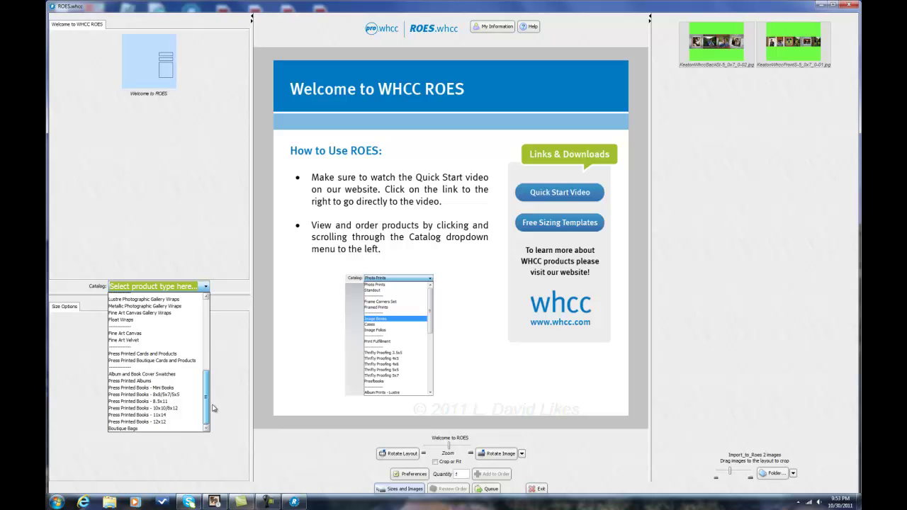
click(164, 389)
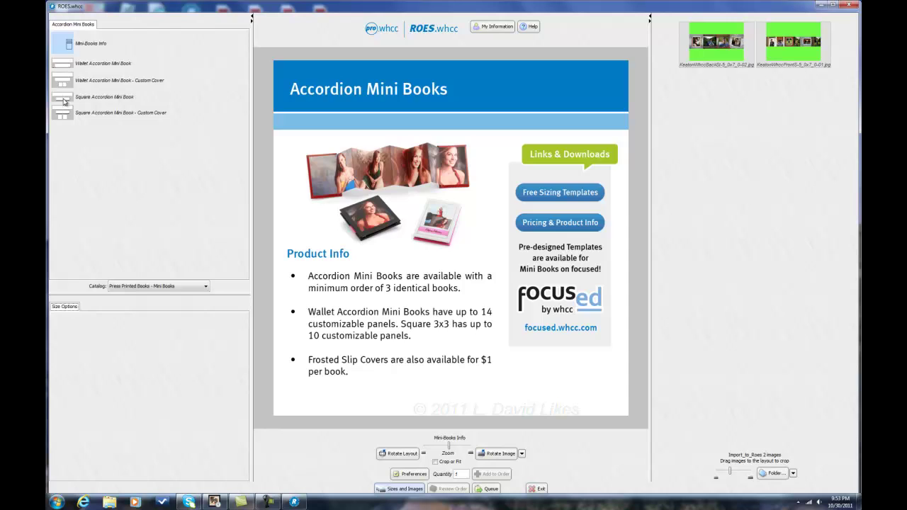
click(64, 101)
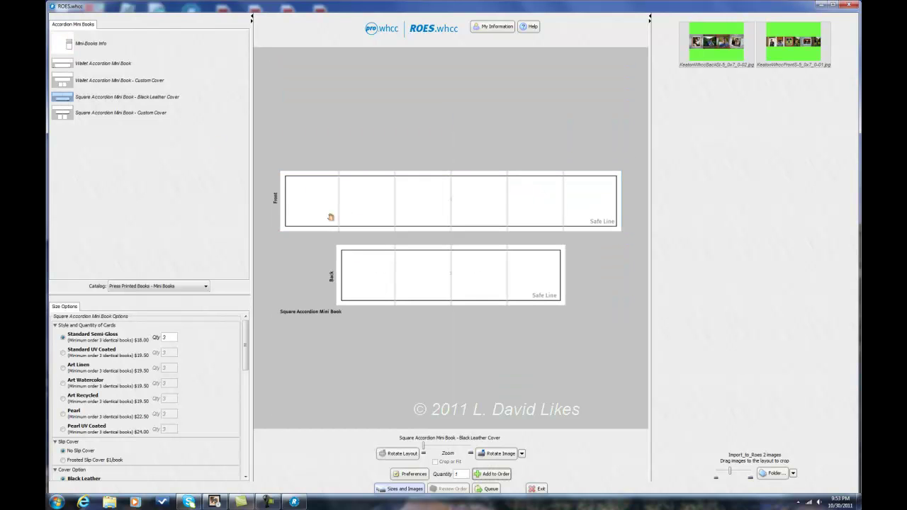
Step: Place the front strip image on the Front layout and the back strip on the Back
click(795, 45)
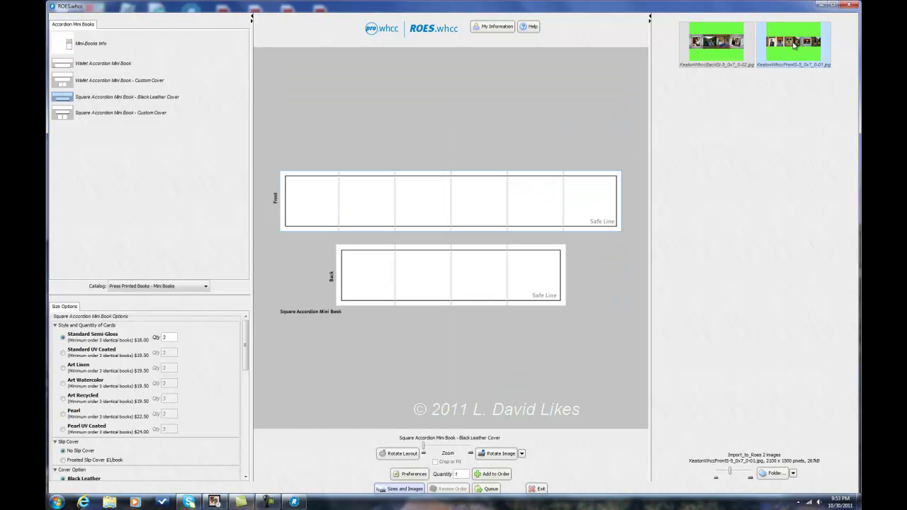
drag(794, 44, 414, 199)
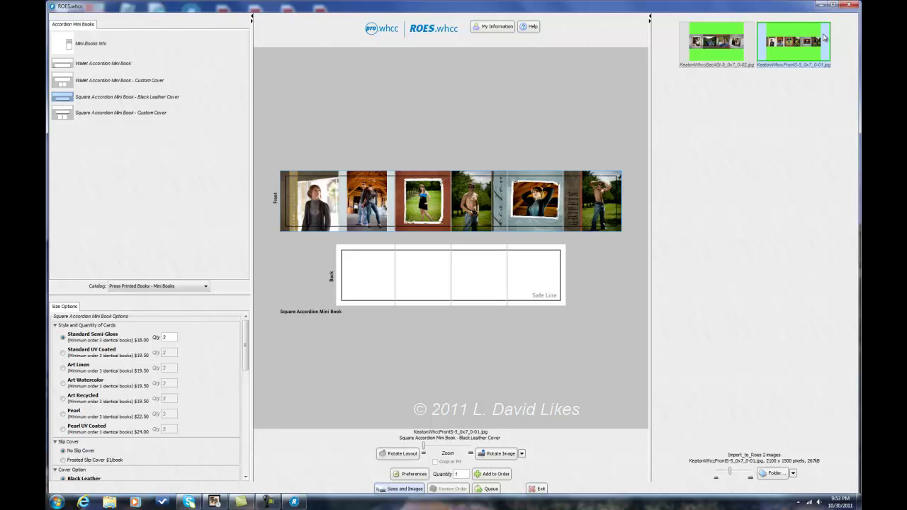
drag(720, 47, 426, 277)
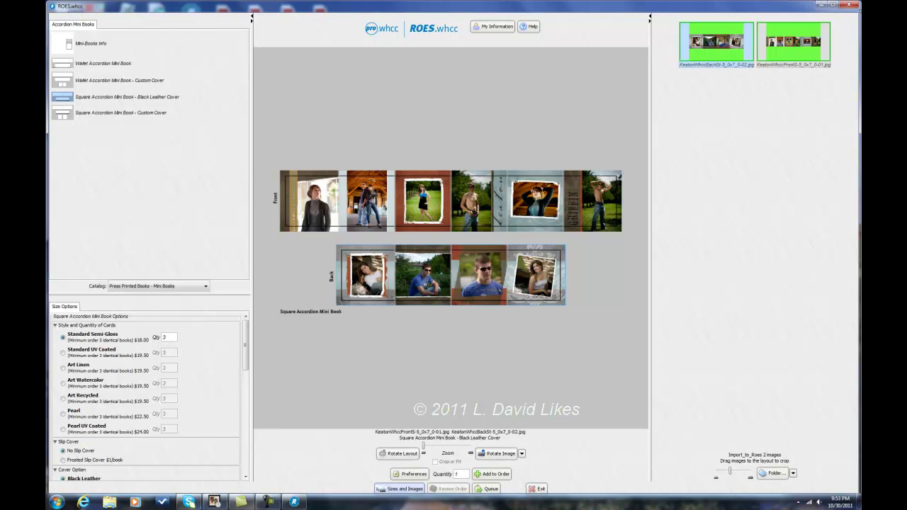
Step: Close ROES, return to ProSelect's Books view, and apply the front strip template as Side 01
click(849, 5)
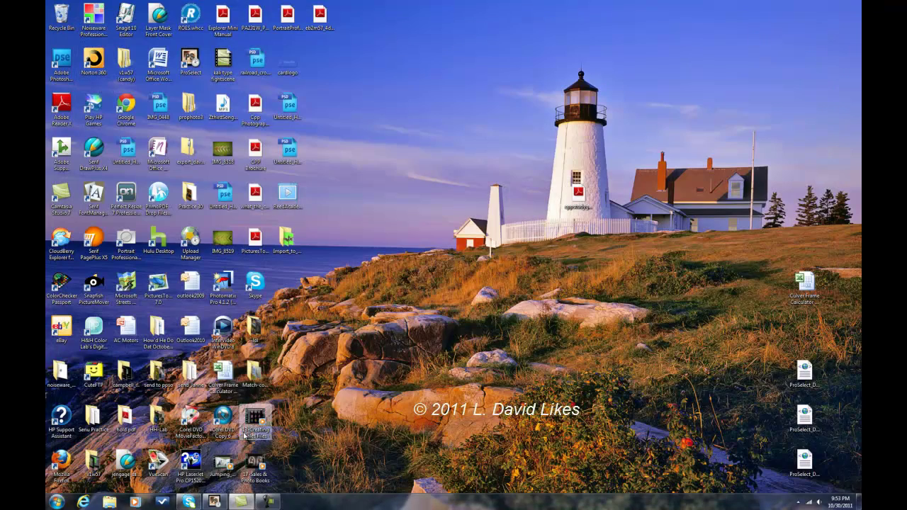
click(215, 502)
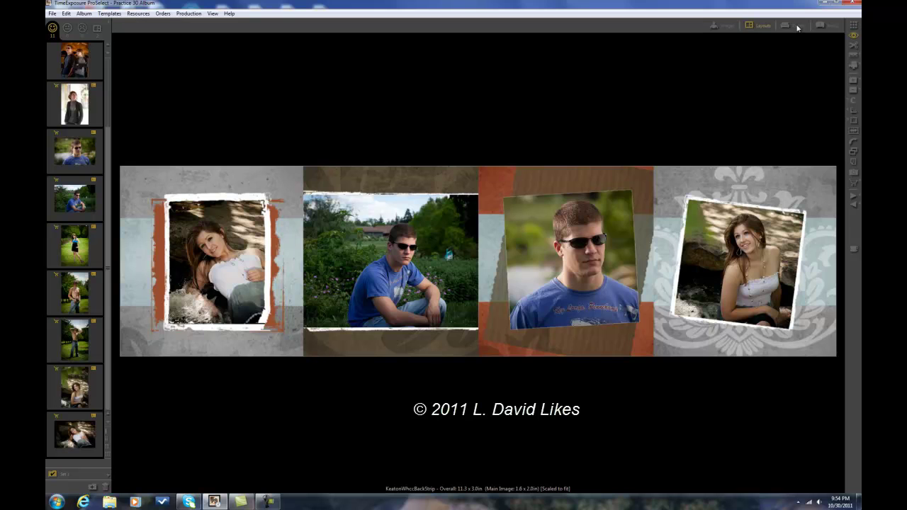
click(827, 27)
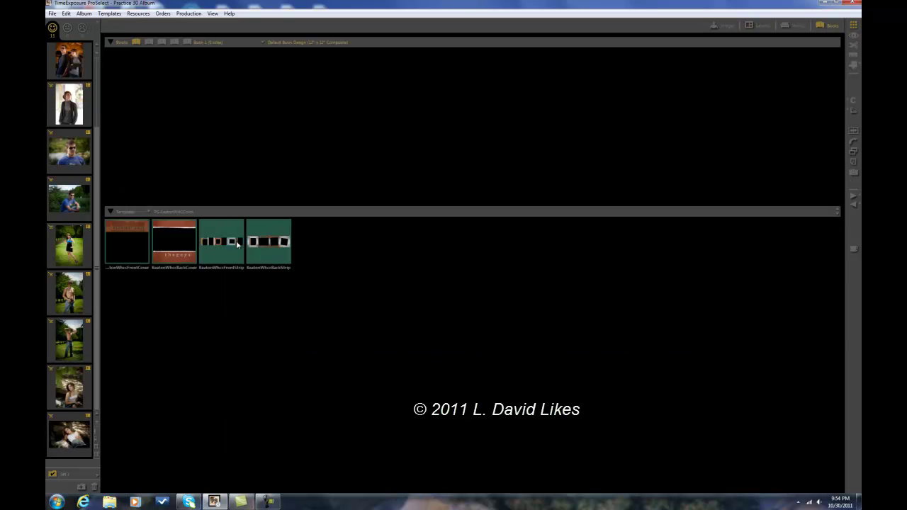
double_click(227, 243)
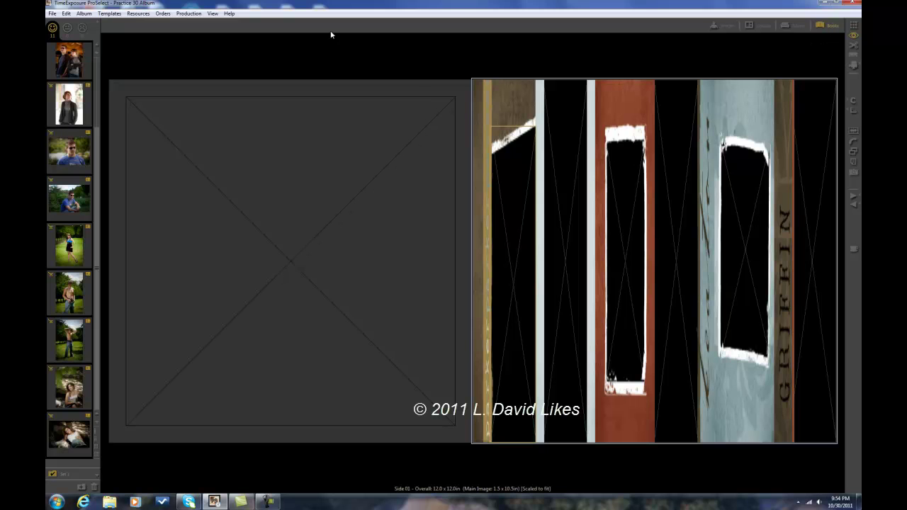
Step: Review the 10x10 and 8x8 WHCC Album book designs, then close the Practice 3D Album
click(109, 13)
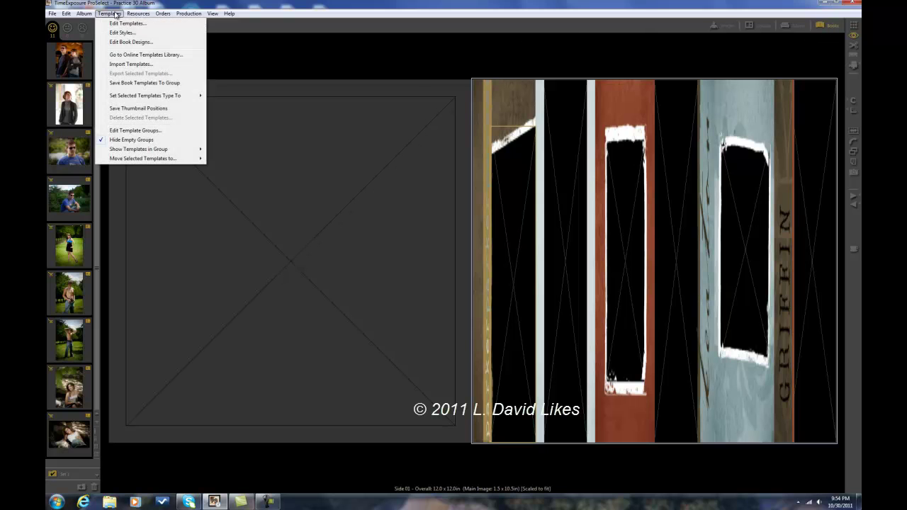
click(121, 43)
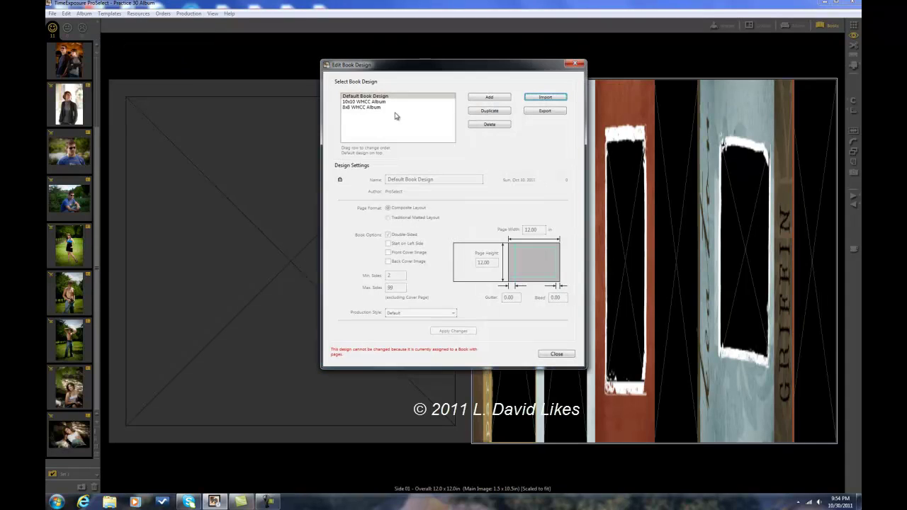
click(359, 103)
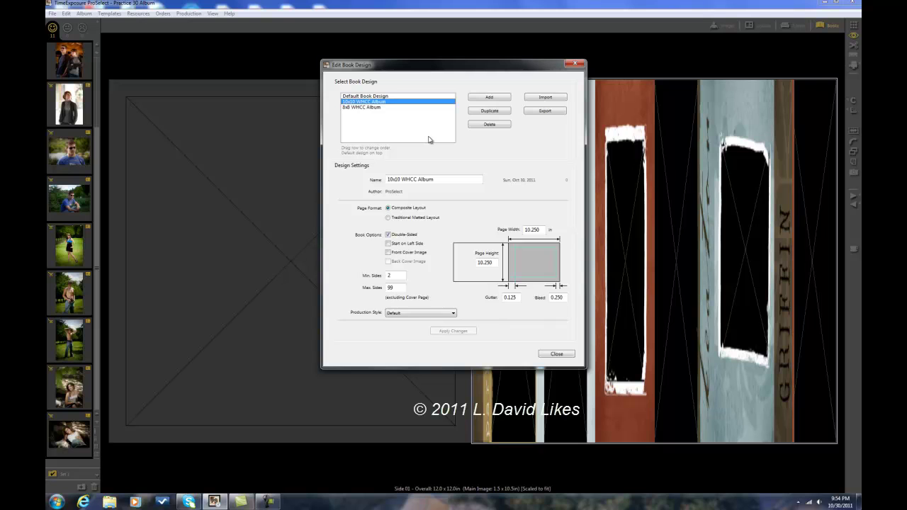
click(370, 107)
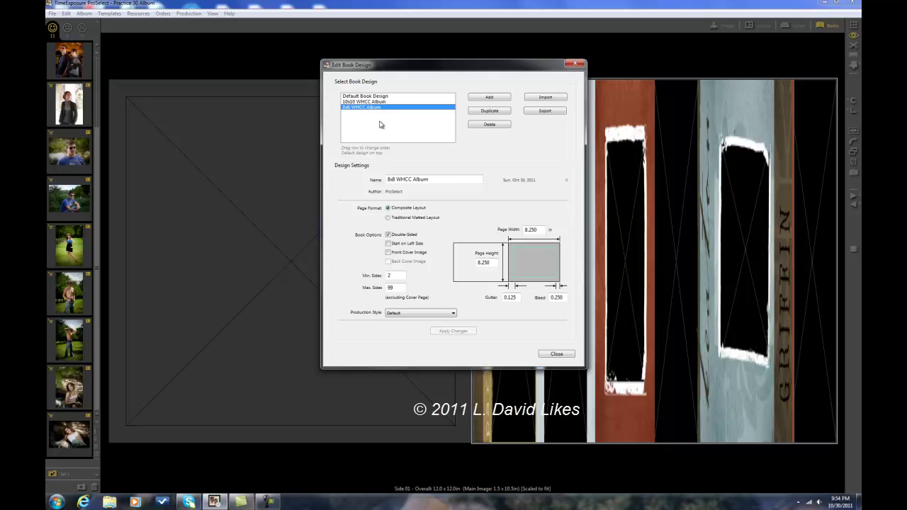
click(575, 65)
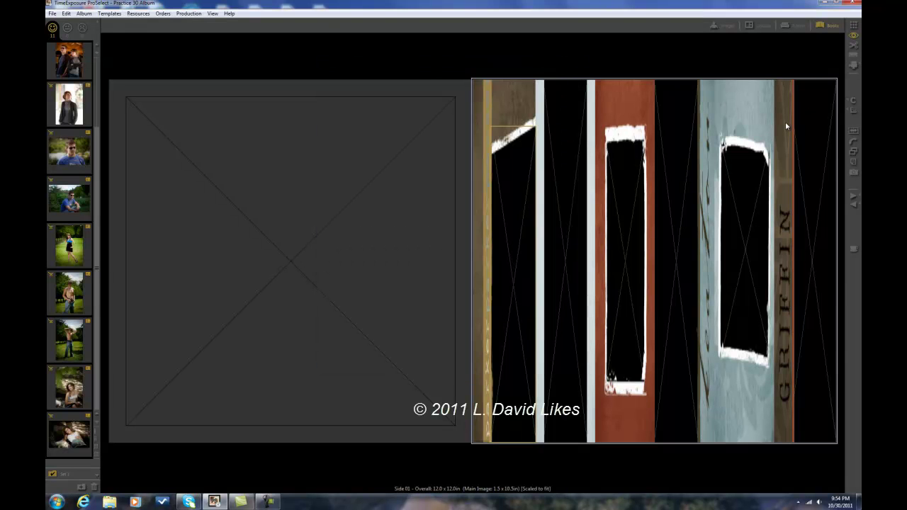
click(854, 4)
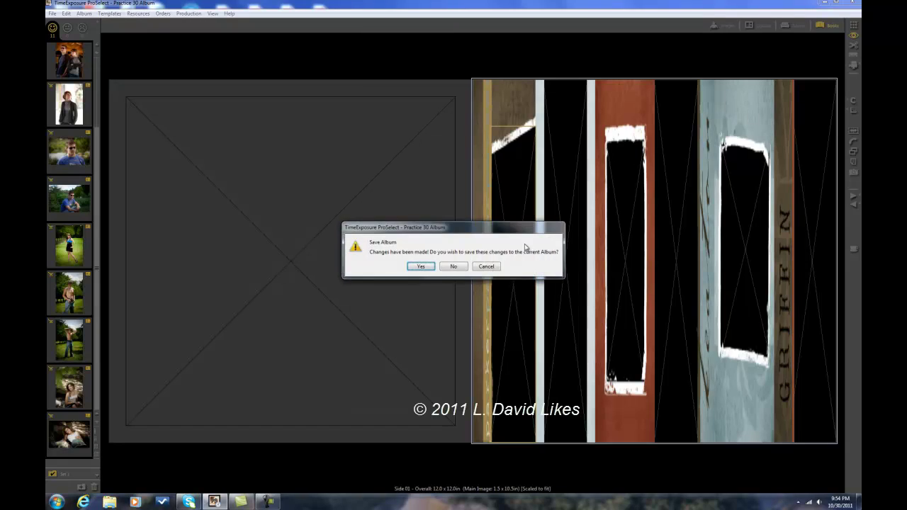